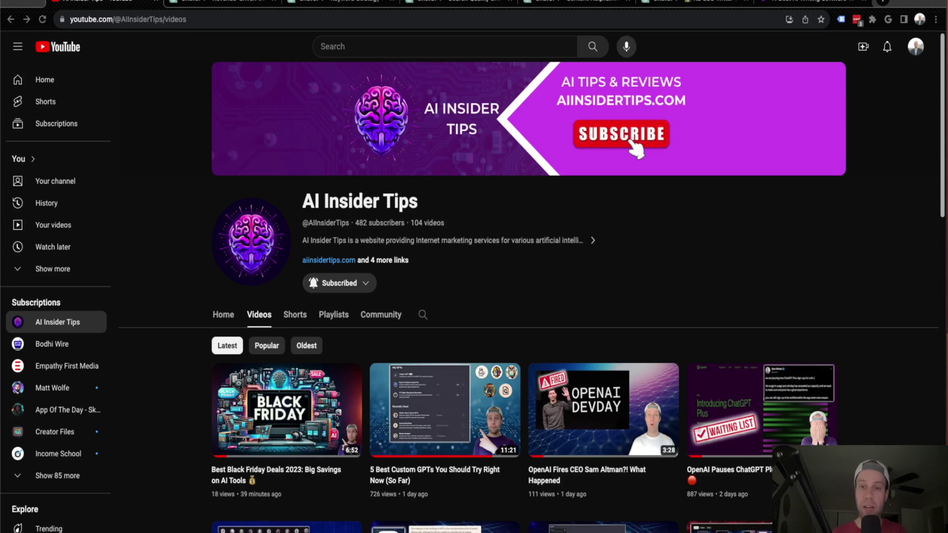
Step: Browse the AI Insider Tips channel's videos, then bring up the golf keyword-research chat in ChatGPT
{"action": "scroll", "coordinate": [642, 158], "scroll_direction": "down", "scroll_amount": 1}
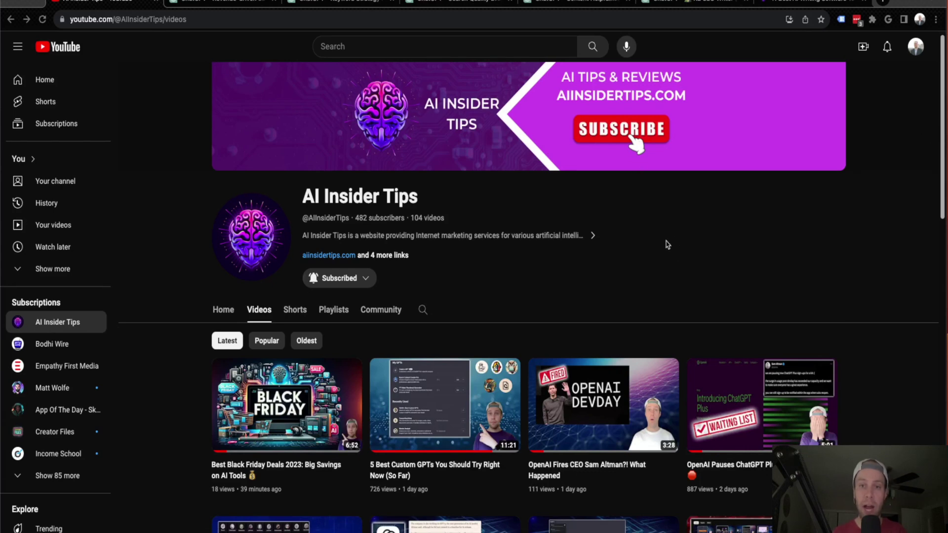
{"action": "scroll", "coordinate": [566, 222], "scroll_direction": "down", "scroll_amount": 1}
{"action": "scroll", "coordinate": [541, 237], "scroll_direction": "up", "scroll_amount": 1}
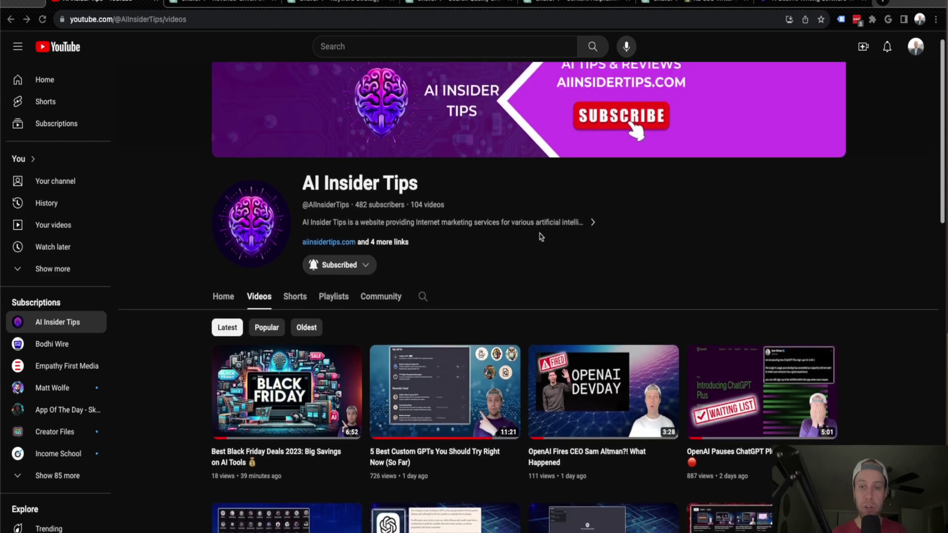
{"action": "scroll", "coordinate": [544, 266], "scroll_direction": "down", "scroll_amount": 2}
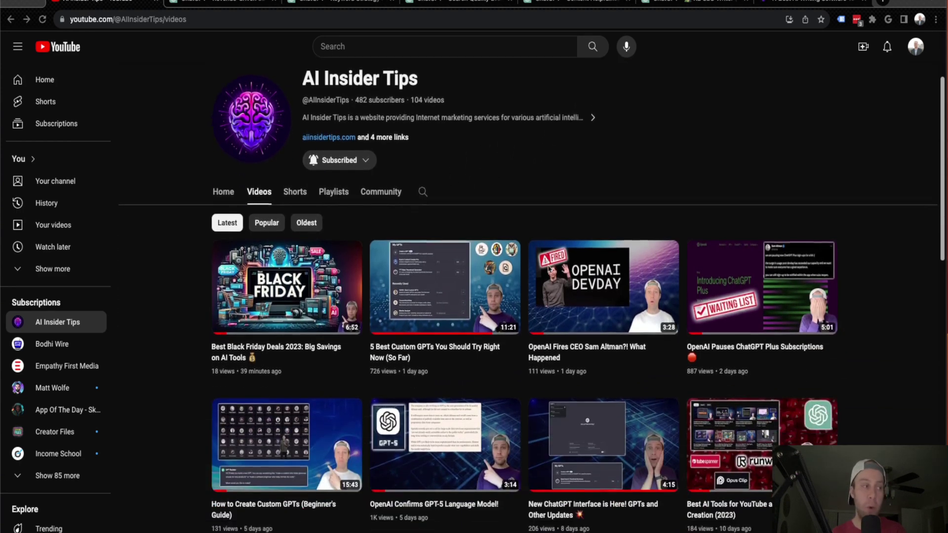
{"action": "scroll", "coordinate": [291, 421], "scroll_direction": "down", "scroll_amount": 1}
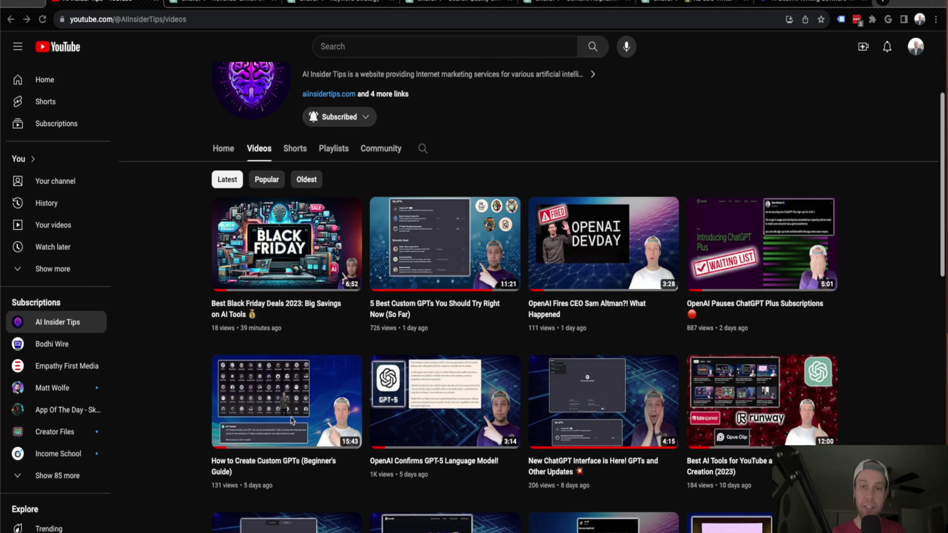
{"action": "scroll", "coordinate": [329, 399], "scroll_direction": "up", "scroll_amount": 1}
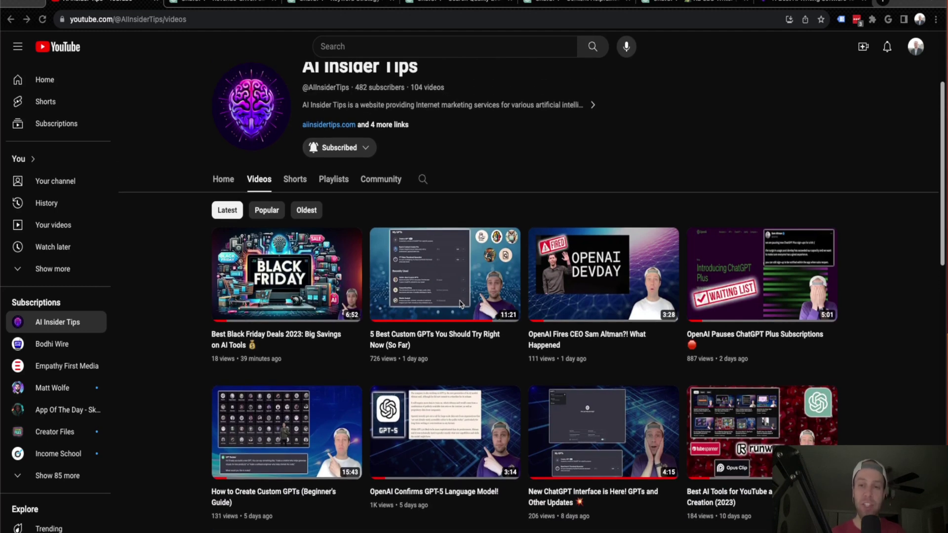
{"action": "scroll", "coordinate": [460, 304], "scroll_direction": "down", "scroll_amount": 15}
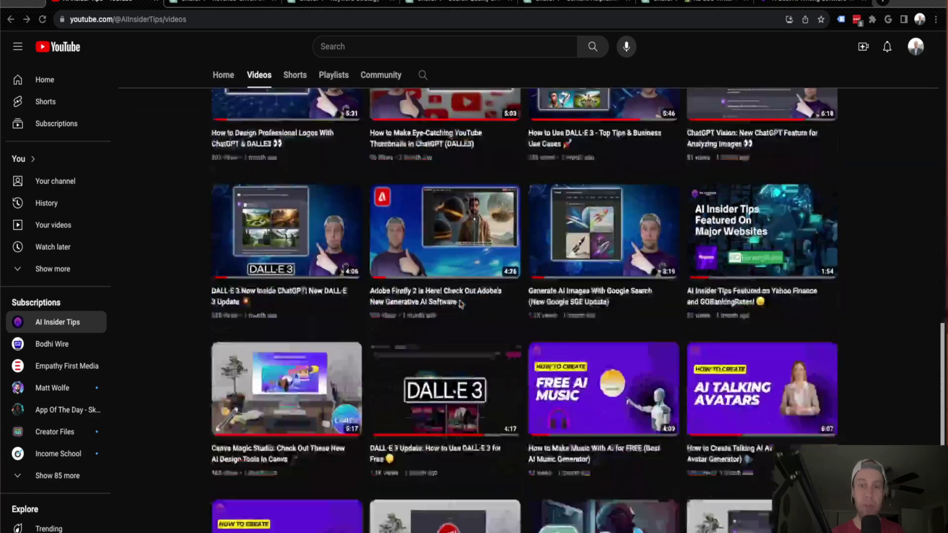
{"action": "scroll", "coordinate": [460, 304], "scroll_direction": "down", "scroll_amount": 10}
{"action": "scroll", "coordinate": [460, 304], "scroll_direction": "down", "scroll_amount": 4}
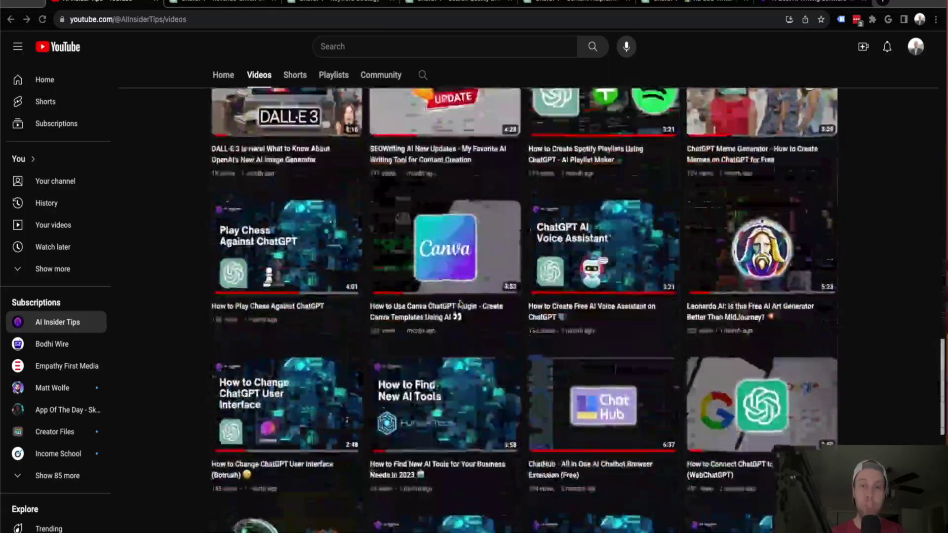
{"action": "scroll", "coordinate": [461, 304], "scroll_direction": "up", "scroll_amount": 20}
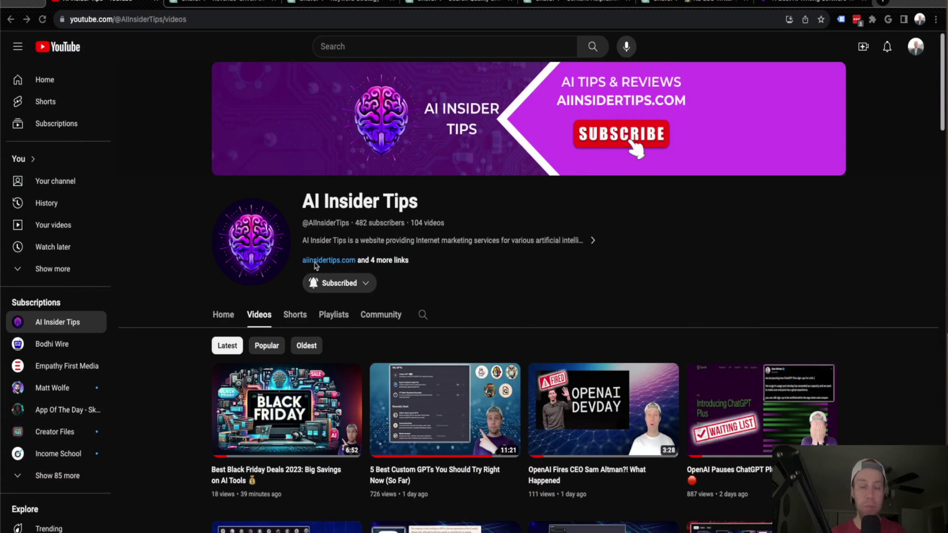
{"action": "left_click", "coordinate": [222, 2]}
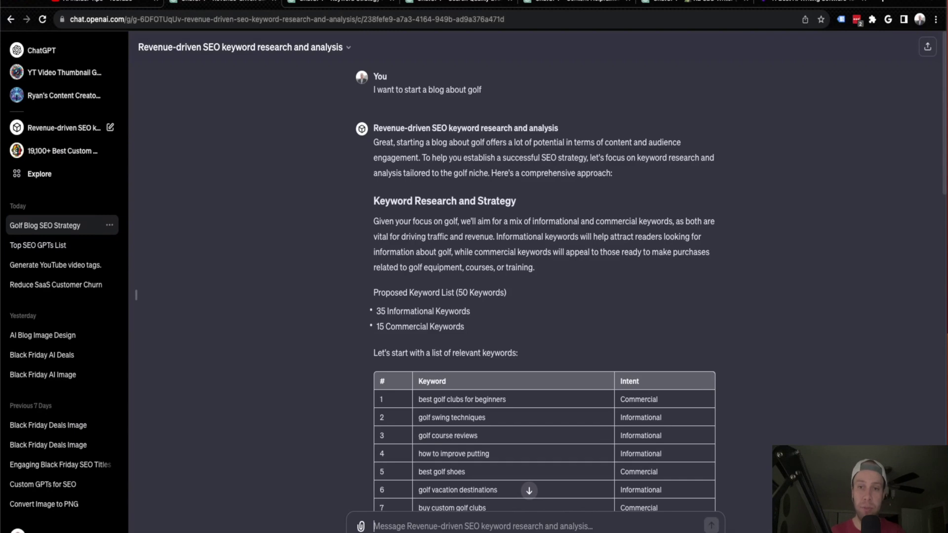
{"action": "left_click", "coordinate": [74, 129]}
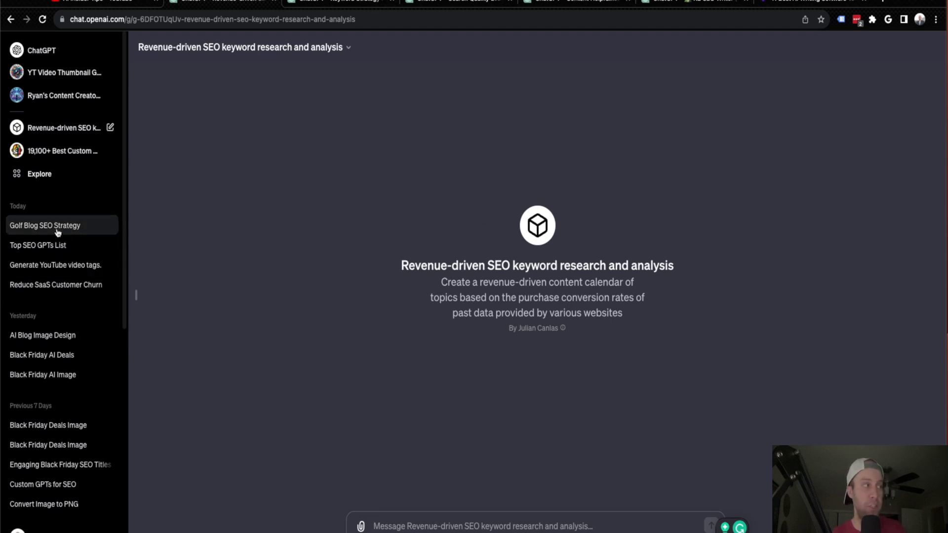
{"action": "left_click", "coordinate": [27, 229]}
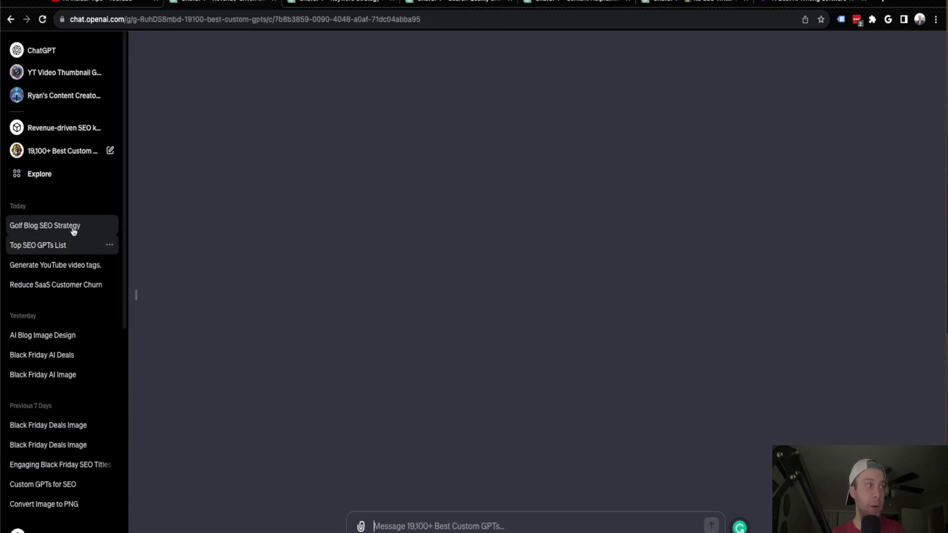
{"action": "left_click", "coordinate": [72, 226]}
{"action": "scroll", "coordinate": [445, 149], "scroll_direction": "up", "scroll_amount": 15}
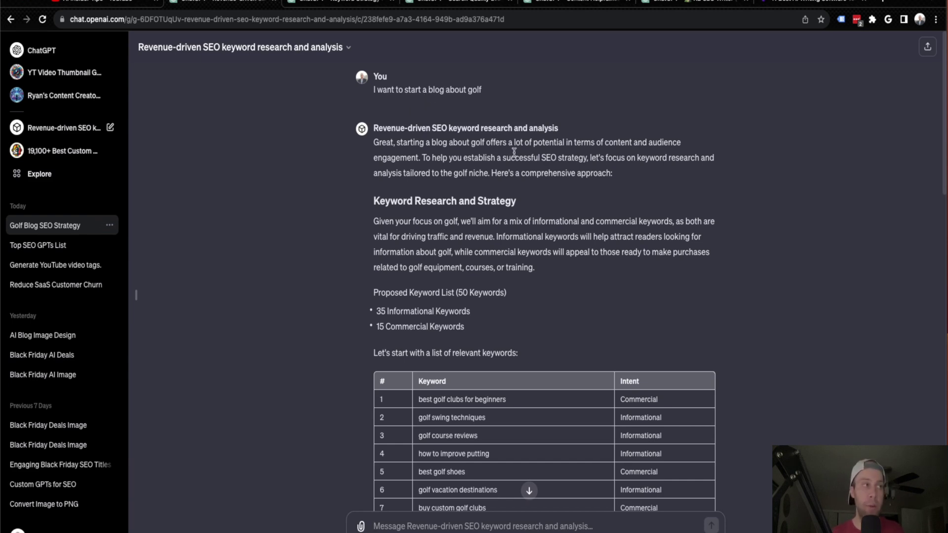
{"action": "scroll", "coordinate": [553, 172], "scroll_direction": "down", "scroll_amount": 1}
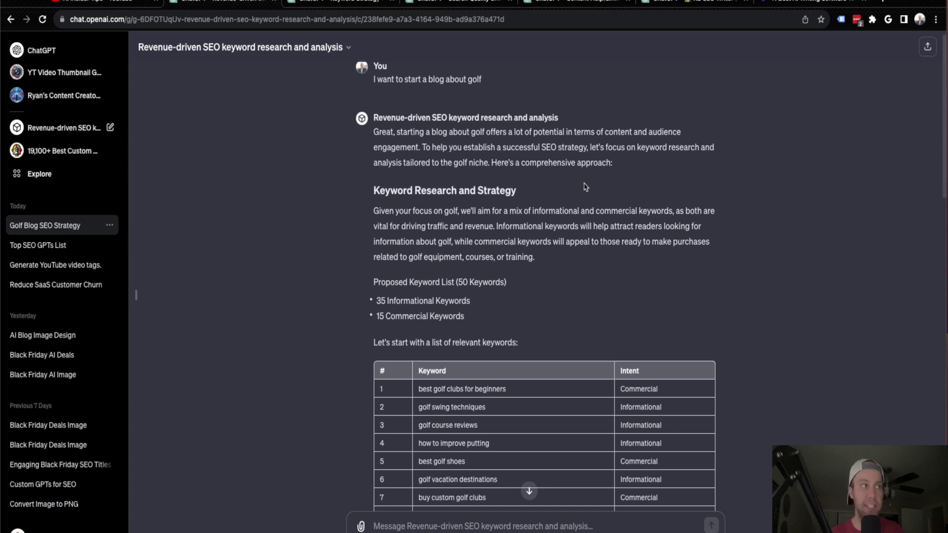
Step: Highlight the intro sentence about the SEO approach and the paragraph that follows it
{"action": "left_click_drag", "start_coordinate": [613, 163], "coordinate": [466, 147]}
{"action": "left_click", "coordinate": [473, 141]}
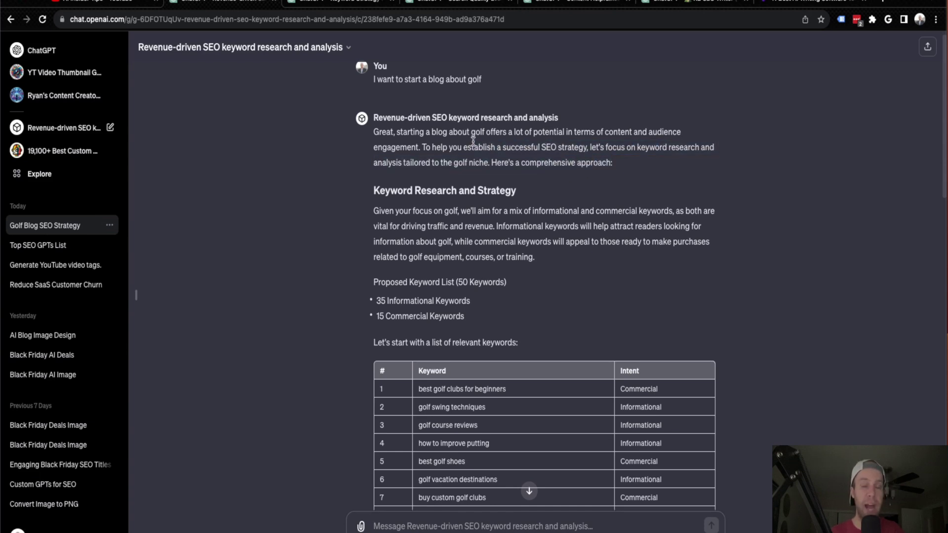
{"action": "scroll", "coordinate": [498, 141], "scroll_direction": "down", "scroll_amount": 3}
{"action": "left_click_drag", "start_coordinate": [562, 212], "coordinate": [374, 160]}
{"action": "left_click", "coordinate": [548, 188]}
{"action": "scroll", "coordinate": [592, 227], "scroll_direction": "down", "scroll_amount": 1}
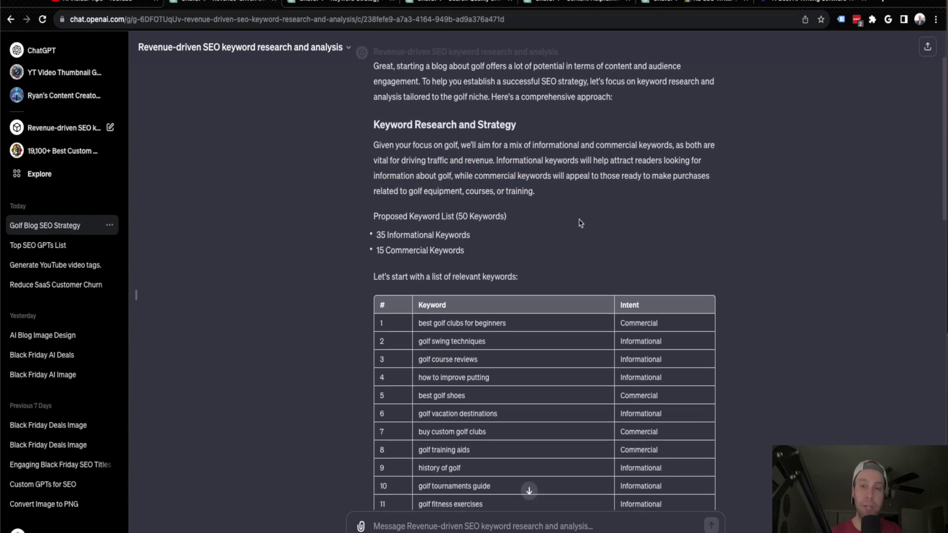
{"action": "scroll", "coordinate": [581, 222], "scroll_direction": "down", "scroll_amount": 3}
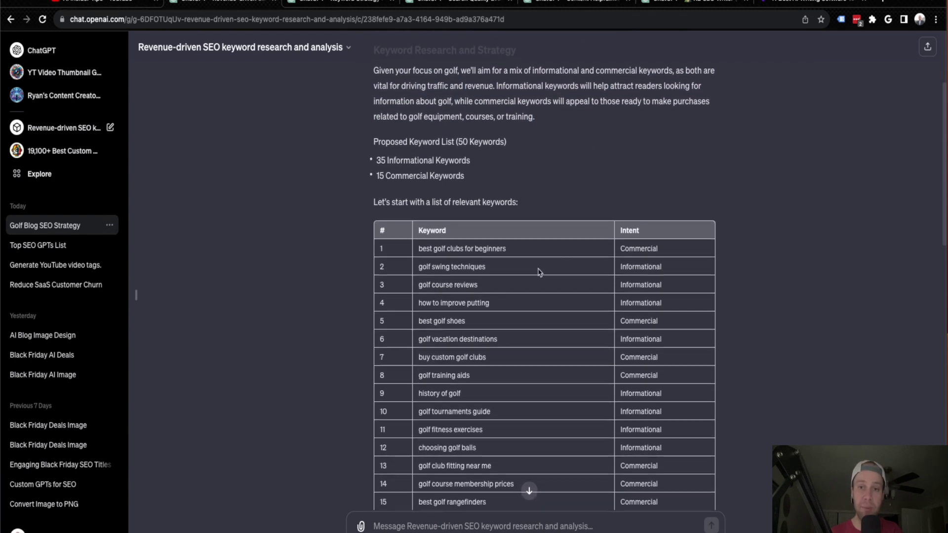
{"action": "scroll", "coordinate": [556, 334], "scroll_direction": "down", "scroll_amount": 2}
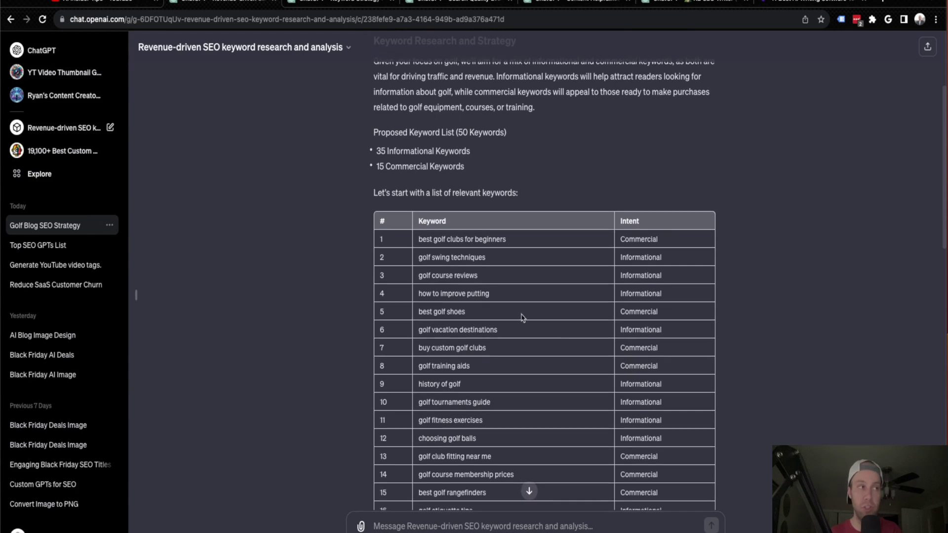
Step: Highlight the informational and commercial keyword counts in the golf research
{"action": "left_click_drag", "start_coordinate": [495, 137], "coordinate": [364, 121]}
{"action": "left_click", "coordinate": [430, 115]}
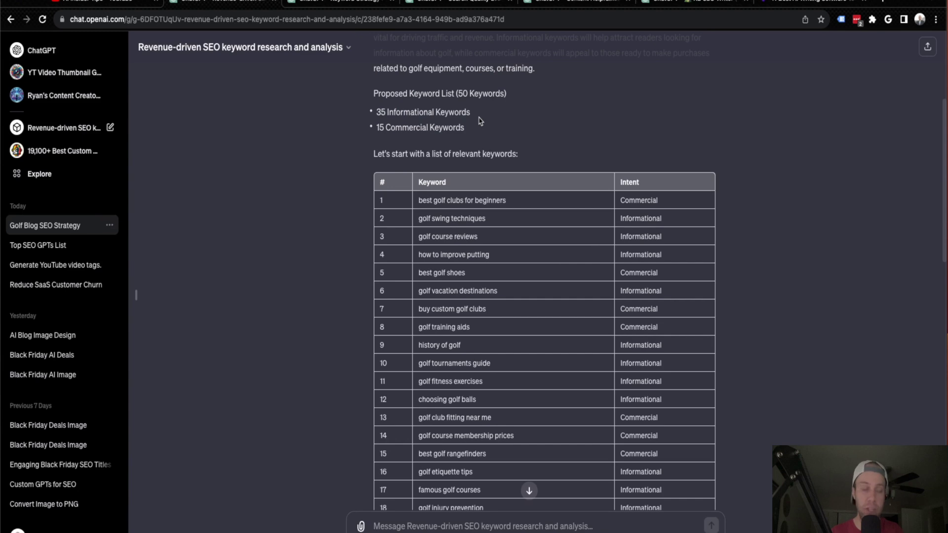
{"action": "scroll", "coordinate": [565, 177], "scroll_direction": "down", "scroll_amount": 3}
{"action": "scroll", "coordinate": [422, 144], "scroll_direction": "down", "scroll_amount": 8}
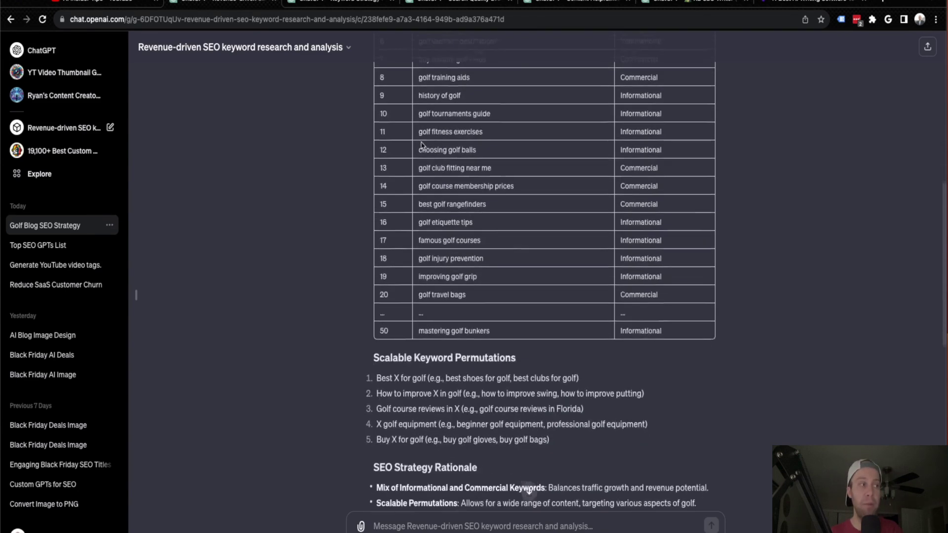
{"action": "scroll", "coordinate": [430, 148], "scroll_direction": "down", "scroll_amount": 1}
{"action": "scroll", "coordinate": [501, 227], "scroll_direction": "up", "scroll_amount": 3}
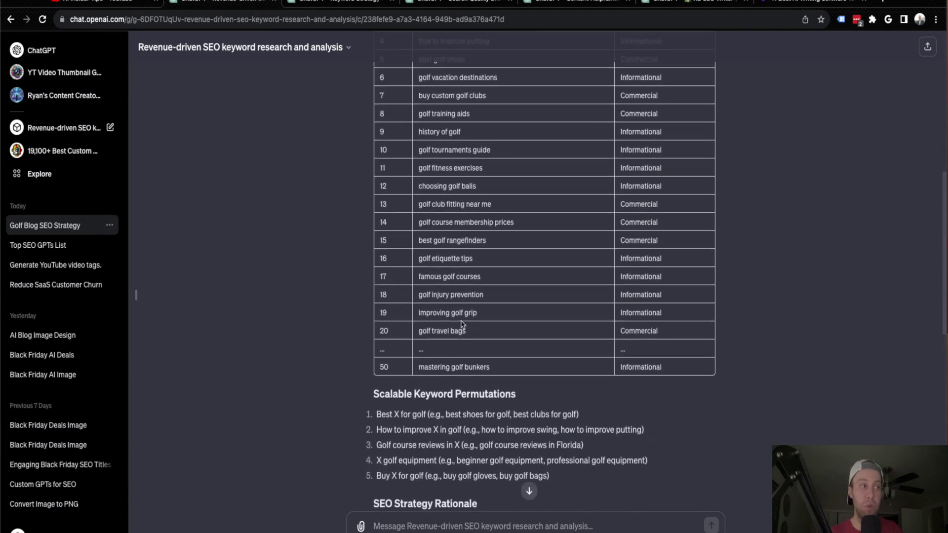
{"action": "scroll", "coordinate": [508, 377], "scroll_direction": "up", "scroll_amount": 4}
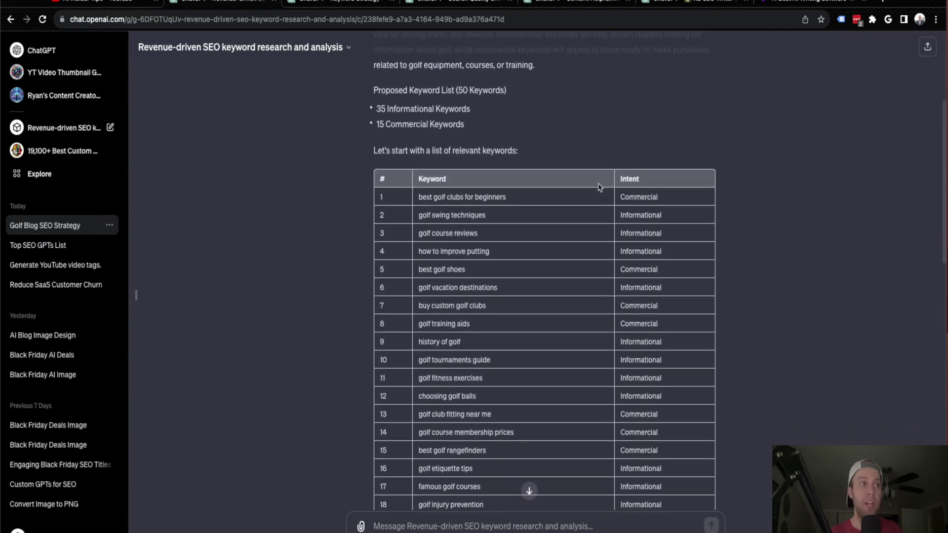
Step: Highlight 'best golf clubs for beginners' (Commercial) and 'golf swing techniques' (Informational) in the keyword table
{"action": "left_click_drag", "start_coordinate": [505, 200], "coordinate": [417, 198]}
{"action": "left_click", "coordinate": [474, 198]}
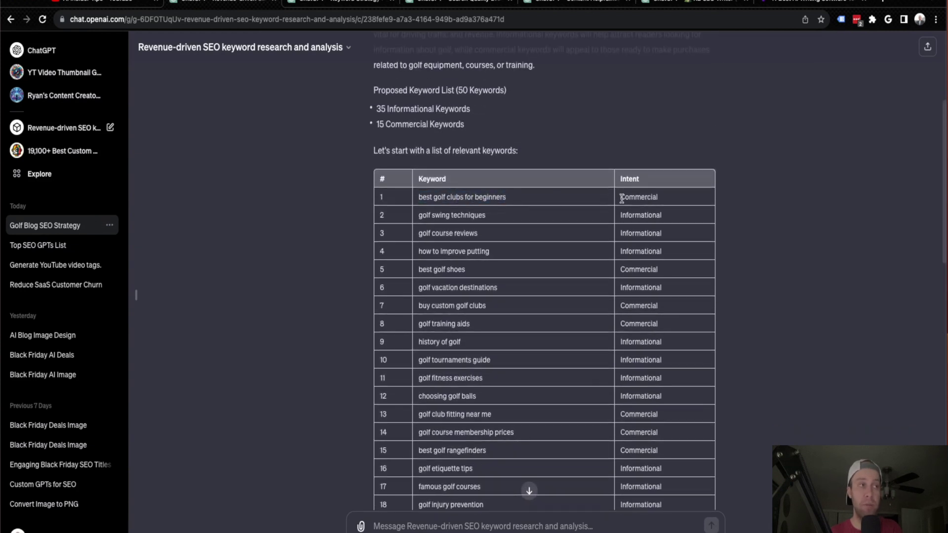
{"action": "left_click_drag", "start_coordinate": [621, 198], "coordinate": [683, 203]}
{"action": "left_click", "coordinate": [483, 215]}
{"action": "left_click_drag", "start_coordinate": [499, 218], "coordinate": [417, 215]}
{"action": "left_click_drag", "start_coordinate": [620, 215], "coordinate": [692, 225]}
{"action": "left_click", "coordinate": [691, 225]}
Step: Review the SEO Strategy Rationale, then switch to the Keyword Strategy Planner GPT
{"action": "scroll", "coordinate": [618, 247], "scroll_direction": "down", "scroll_amount": 1}
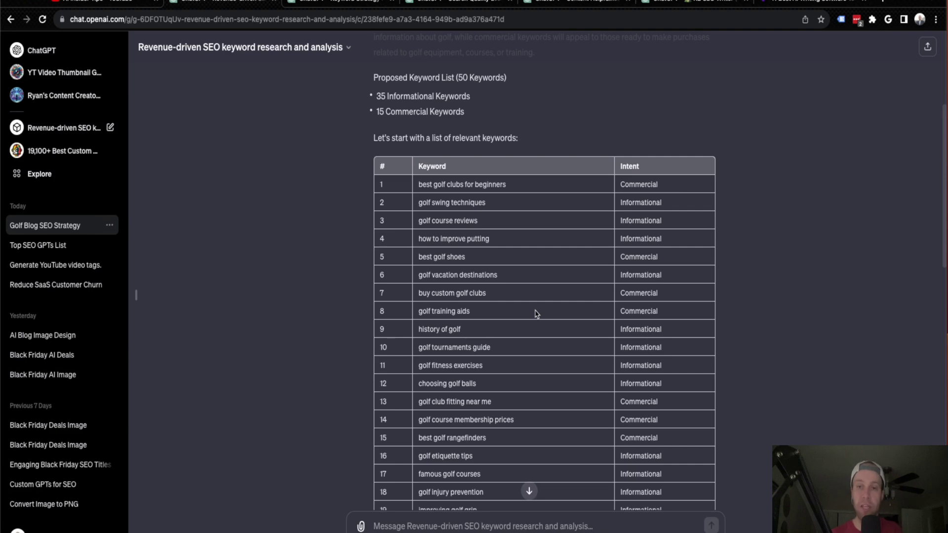
{"action": "scroll", "coordinate": [537, 314], "scroll_direction": "down", "scroll_amount": 10}
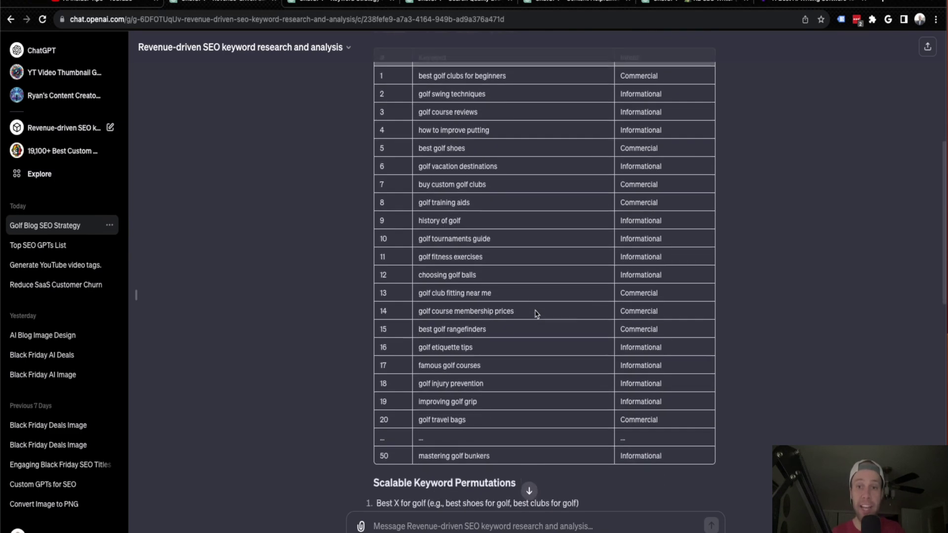
{"action": "scroll", "coordinate": [500, 277], "scroll_direction": "down", "scroll_amount": 2}
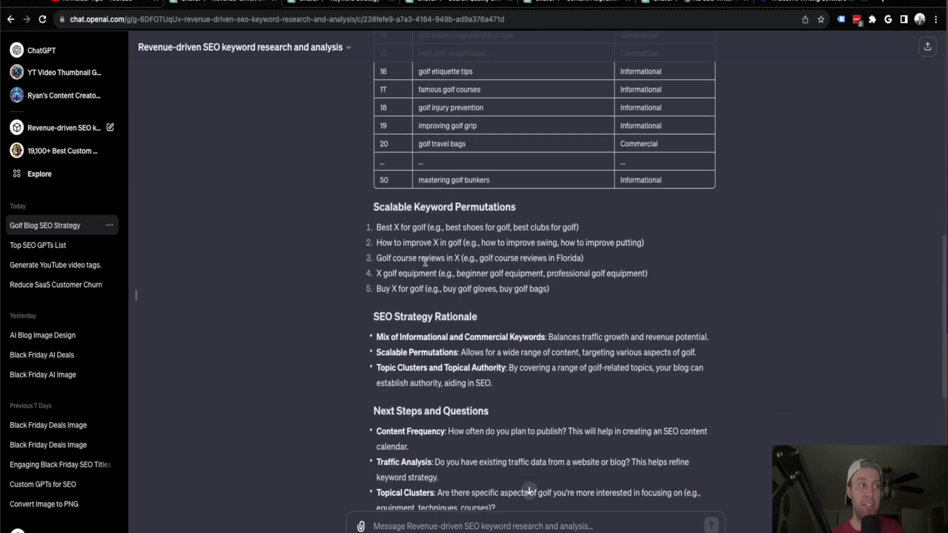
{"action": "scroll", "coordinate": [469, 281], "scroll_direction": "down", "scroll_amount": 3}
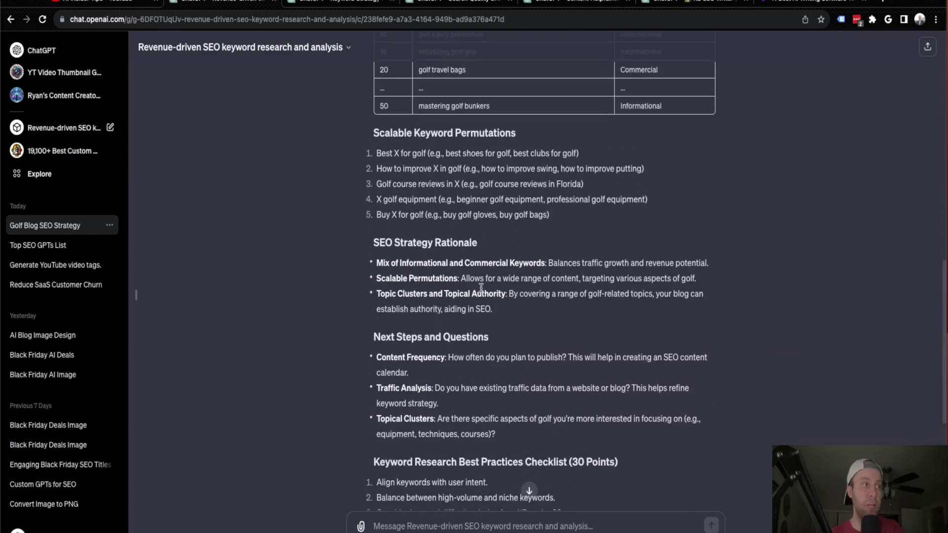
{"action": "left_click_drag", "start_coordinate": [490, 237], "coordinate": [400, 231]}
{"action": "left_click", "coordinate": [476, 277]}
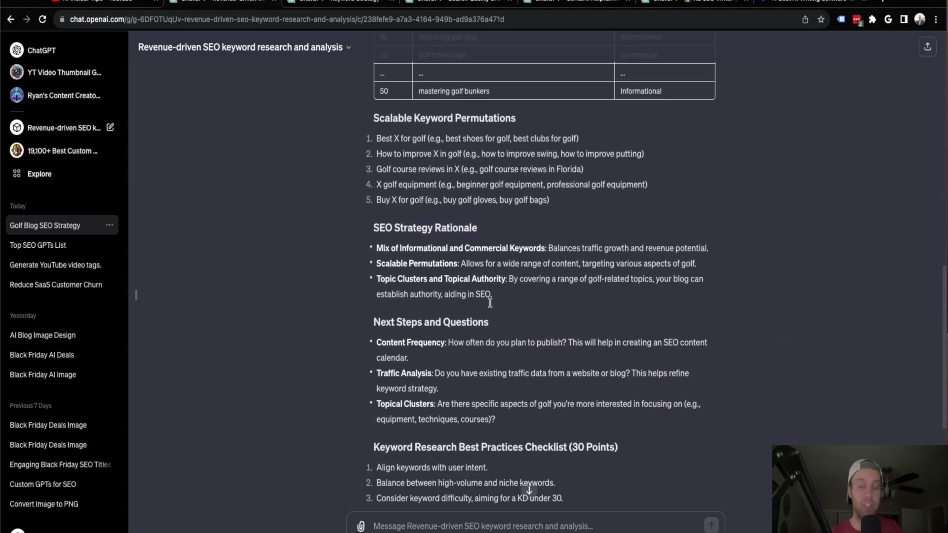
{"action": "scroll", "coordinate": [564, 273], "scroll_direction": "down", "scroll_amount": 3}
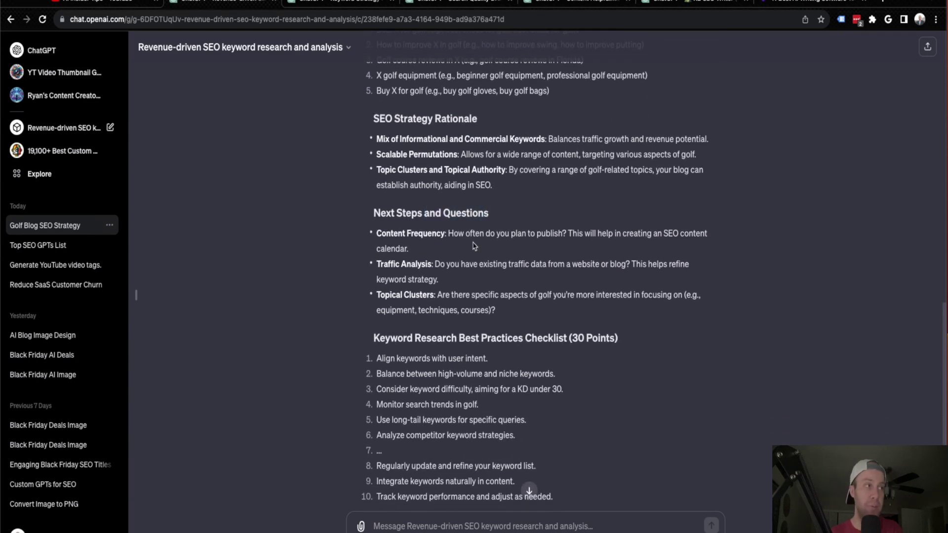
{"action": "scroll", "coordinate": [564, 276], "scroll_direction": "down", "scroll_amount": 4}
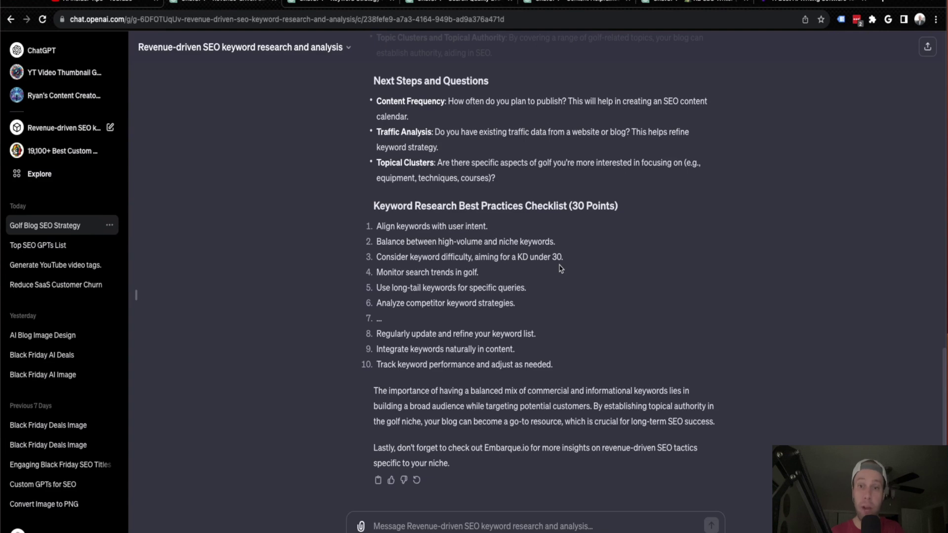
{"action": "scroll", "coordinate": [560, 268], "scroll_direction": "up", "scroll_amount": 20}
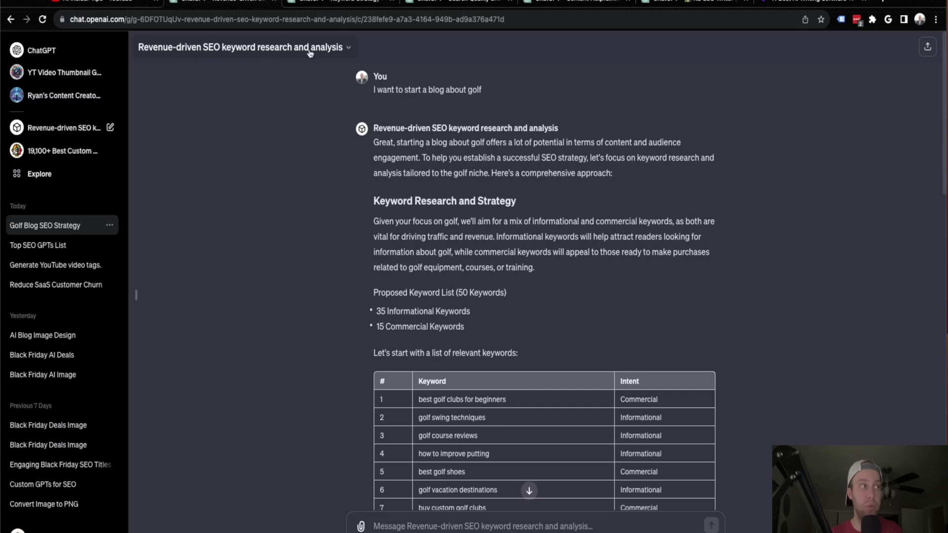
{"action": "left_click", "coordinate": [345, 3]}
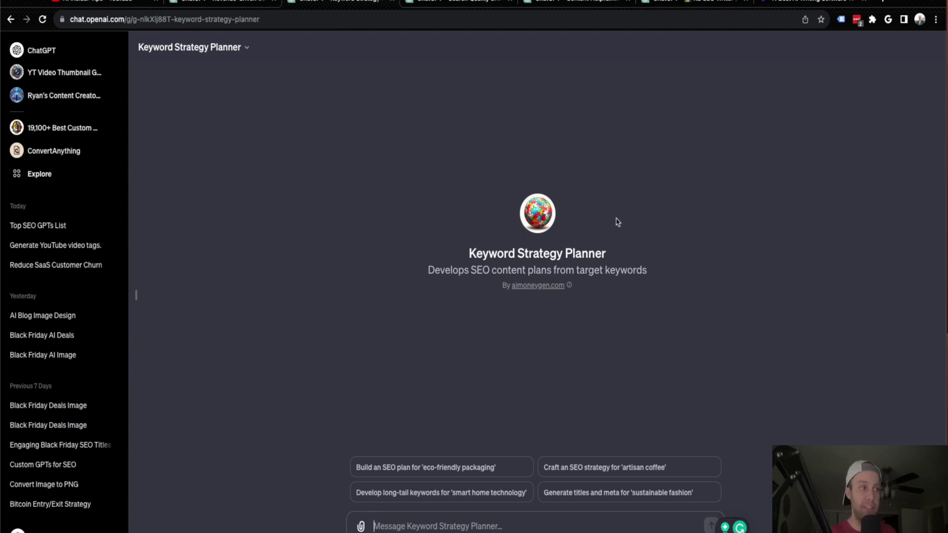
Step: Send 'Golf' to the Keyword Strategy Planner and check the earlier research chat while it responds
{"action": "type", "text": "Golf"}
{"action": "key", "text": "Return"}
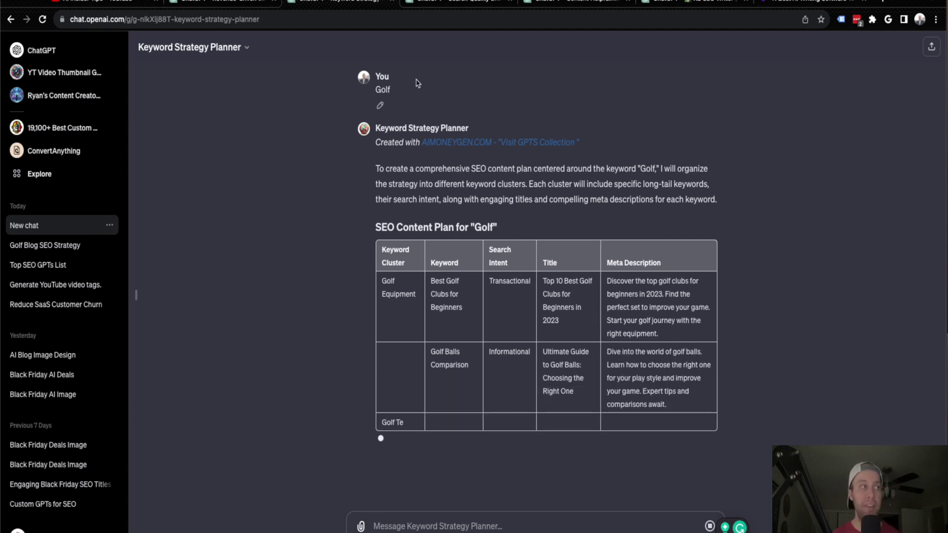
{"action": "left_click", "coordinate": [229, 4]}
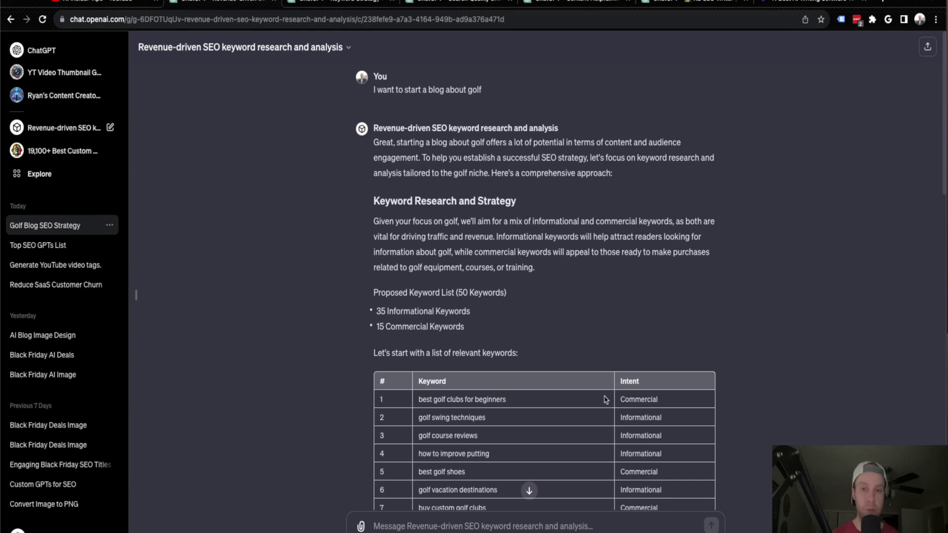
{"action": "left_click", "coordinate": [346, 5]}
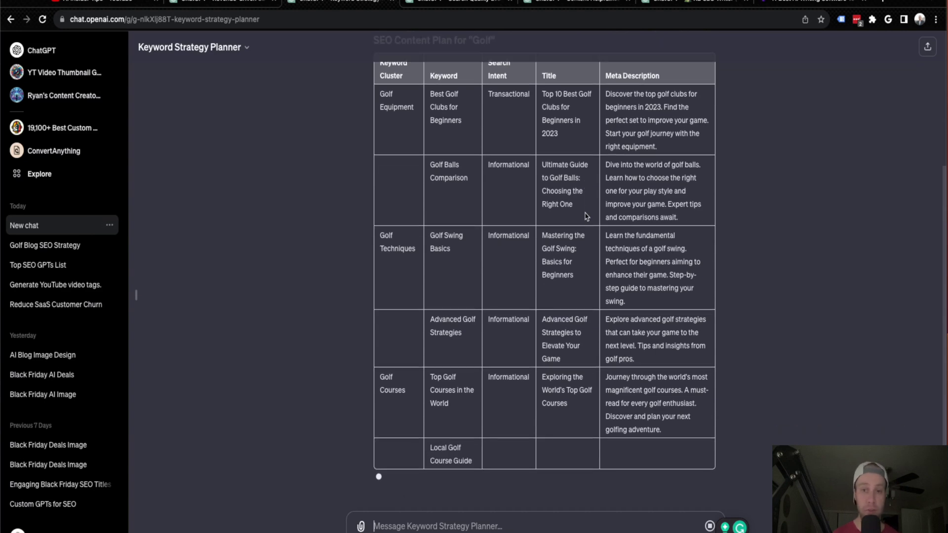
{"action": "scroll", "coordinate": [585, 216], "scroll_direction": "up", "scroll_amount": 5}
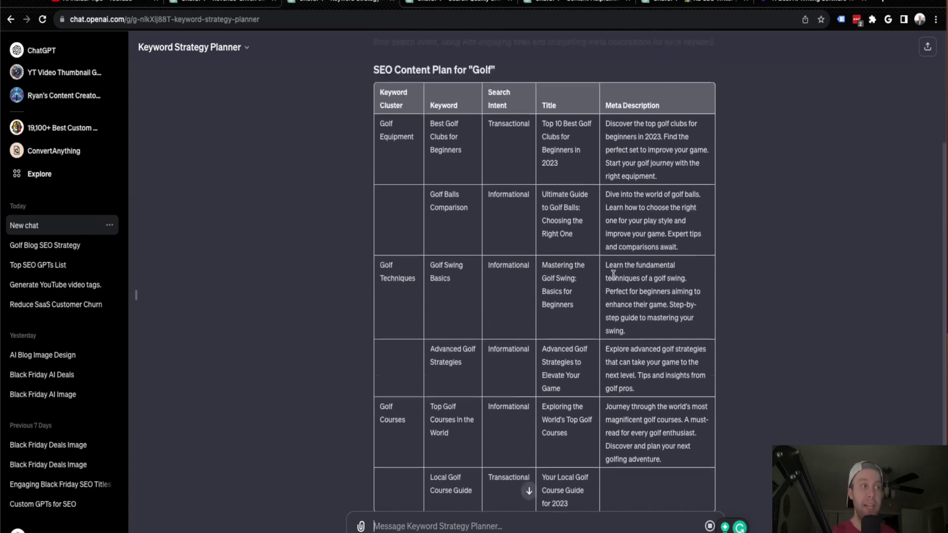
Step: Scroll through the Golf content plan table, then switch to the Content Helpfulness and Quality SEO Analyzer
{"action": "scroll", "coordinate": [500, 278], "scroll_direction": "down", "scroll_amount": 2}
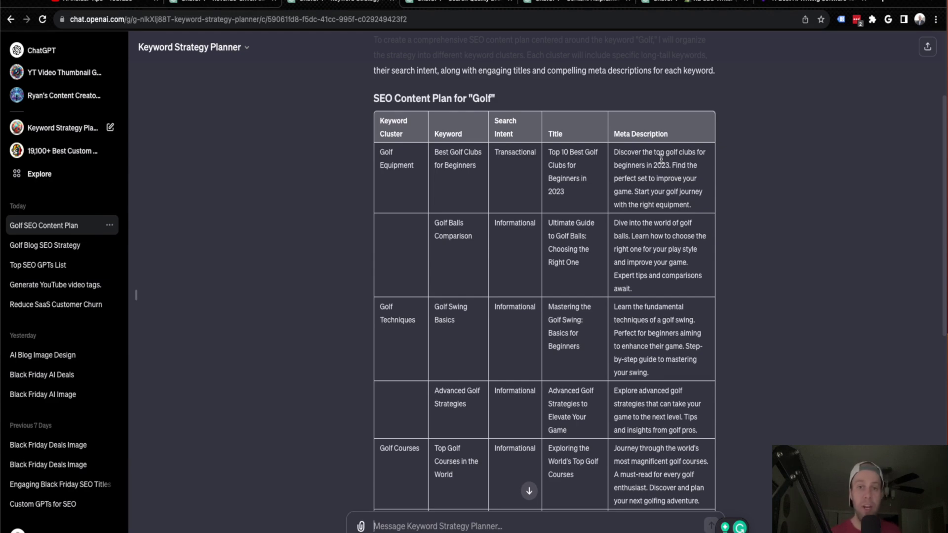
{"action": "scroll", "coordinate": [661, 159], "scroll_direction": "down", "scroll_amount": 7}
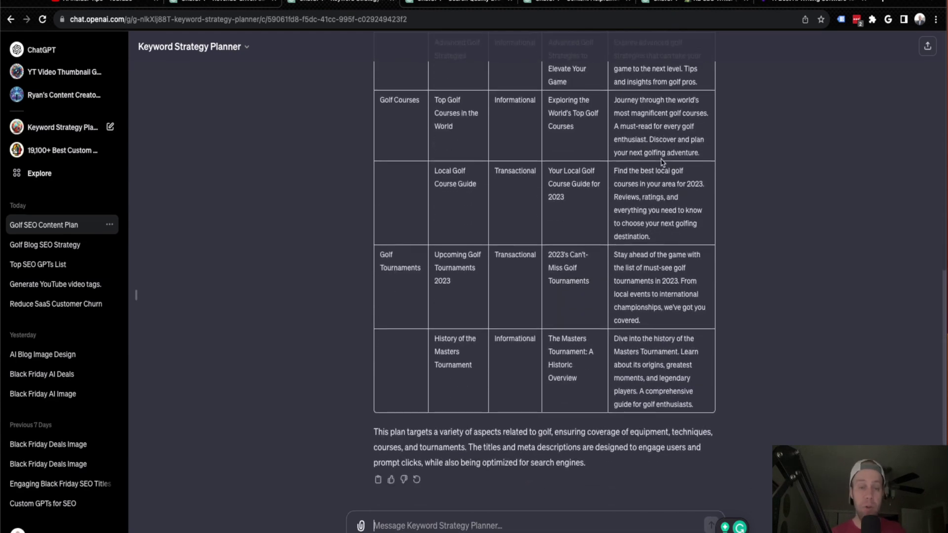
{"action": "scroll", "coordinate": [661, 161], "scroll_direction": "up", "scroll_amount": 15}
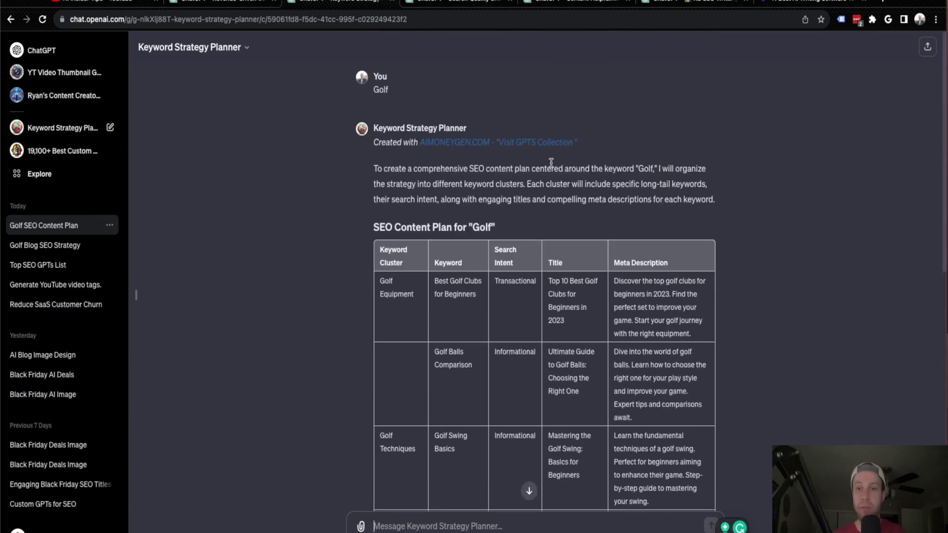
{"action": "left_click", "coordinate": [460, 6]}
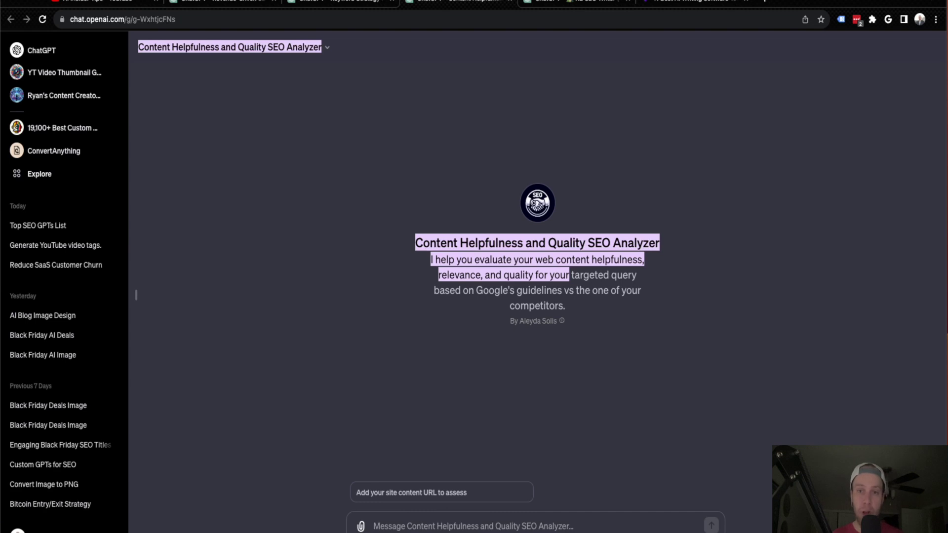
Step: Paste the aiinsidertips.com best-ai-writing-software article URL into the analyzer and send it
{"action": "left_click", "coordinate": [543, 525]}
{"action": "type", "text": "https://aiinsidertips.com/best-ai-writing-software/"}
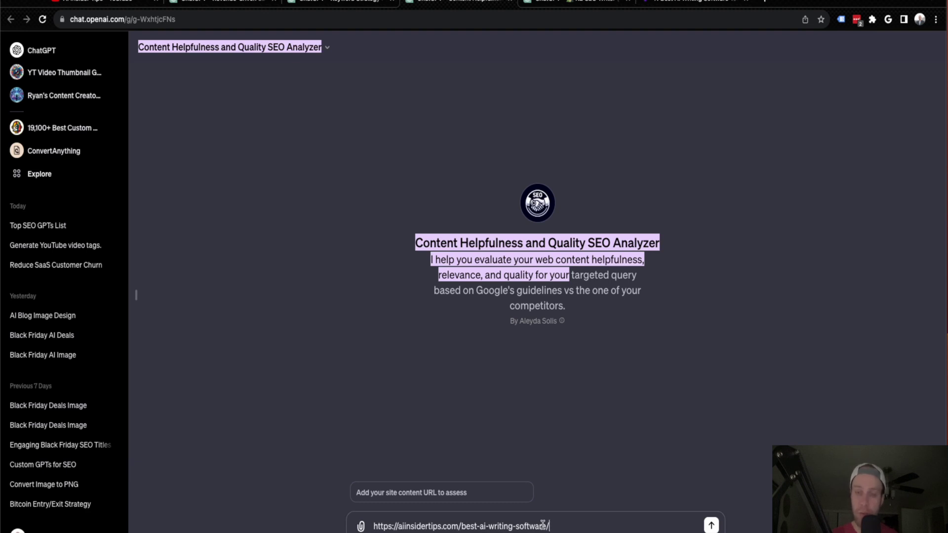
{"action": "key", "text": "Return"}
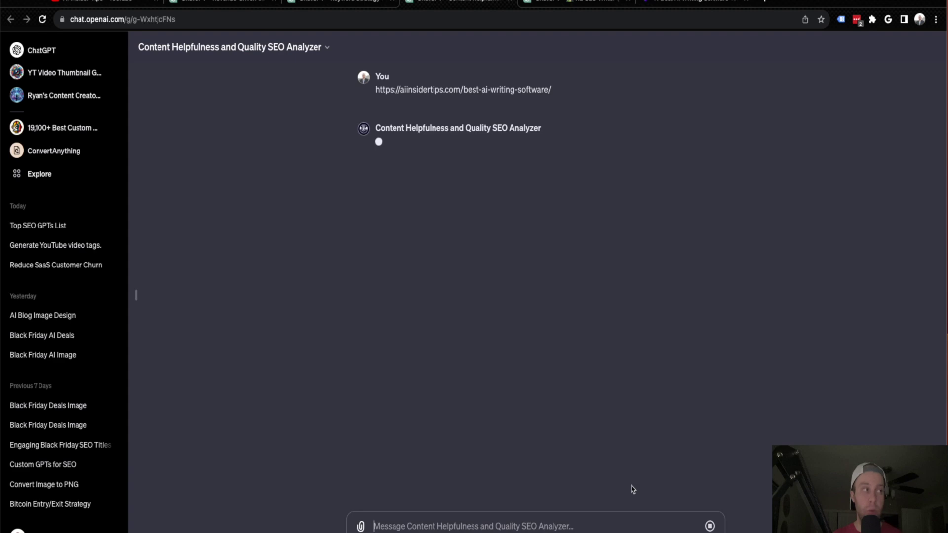
Step: Scroll through the '11 Best AI Writing Software Tools (2023)' article on aiinsidertips.com
{"action": "left_click", "coordinate": [685, 3]}
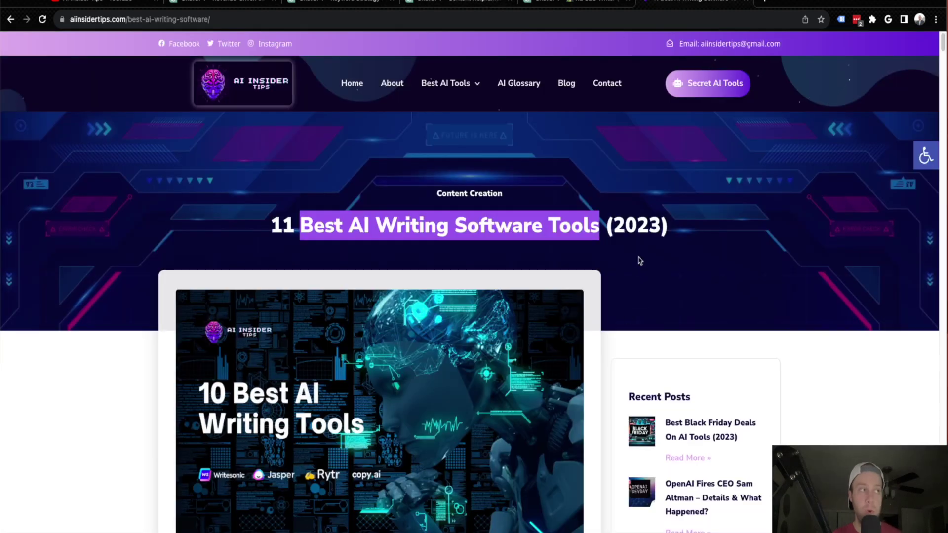
{"action": "scroll", "coordinate": [942, 43], "scroll_direction": "down", "scroll_amount": 1}
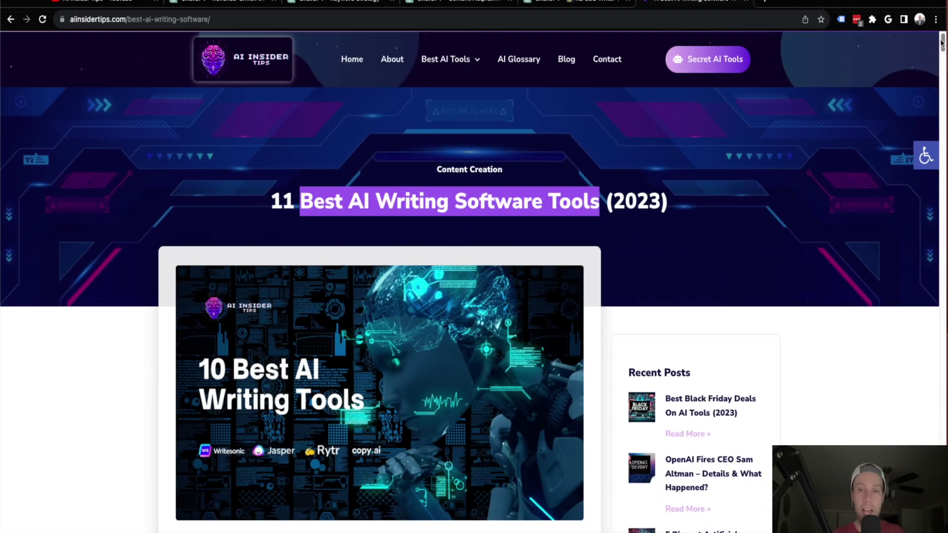
{"action": "scroll", "coordinate": [942, 43], "scroll_direction": "up", "scroll_amount": 1}
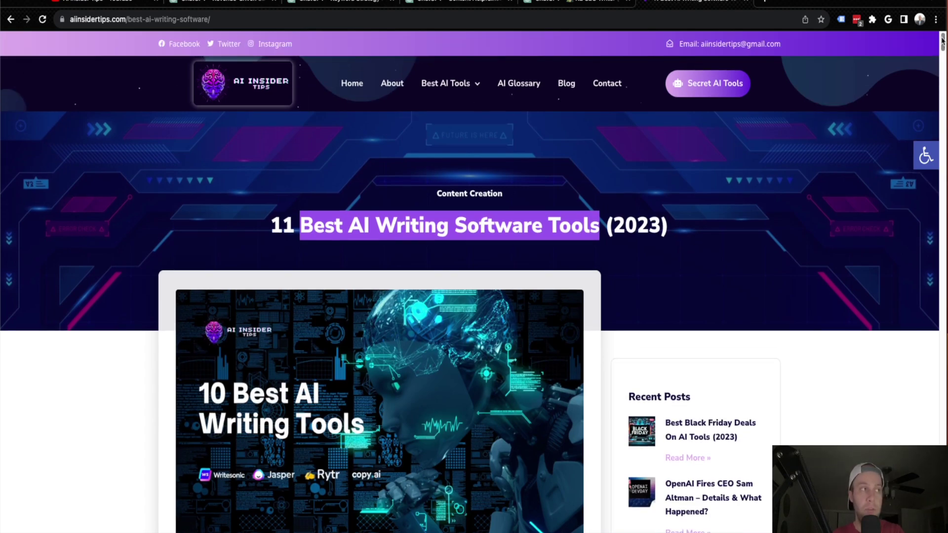
{"action": "left_click_drag", "start_coordinate": [942, 44], "coordinate": [931, 127]}
Step: Move the analyzer chat into its own window and send the target query 'best ai writing software'
{"action": "left_click", "coordinate": [460, 4]}
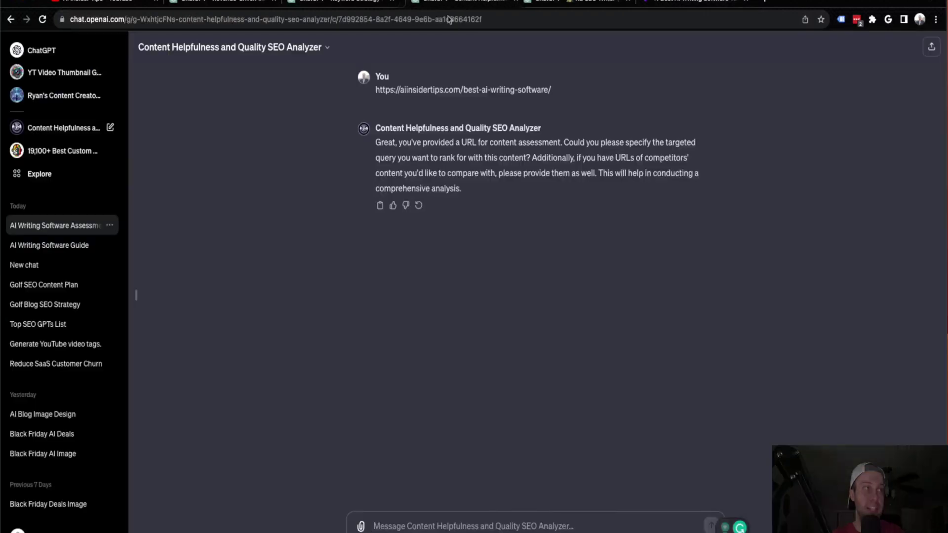
{"action": "left_click_drag", "start_coordinate": [449, 19], "coordinate": [554, 169]}
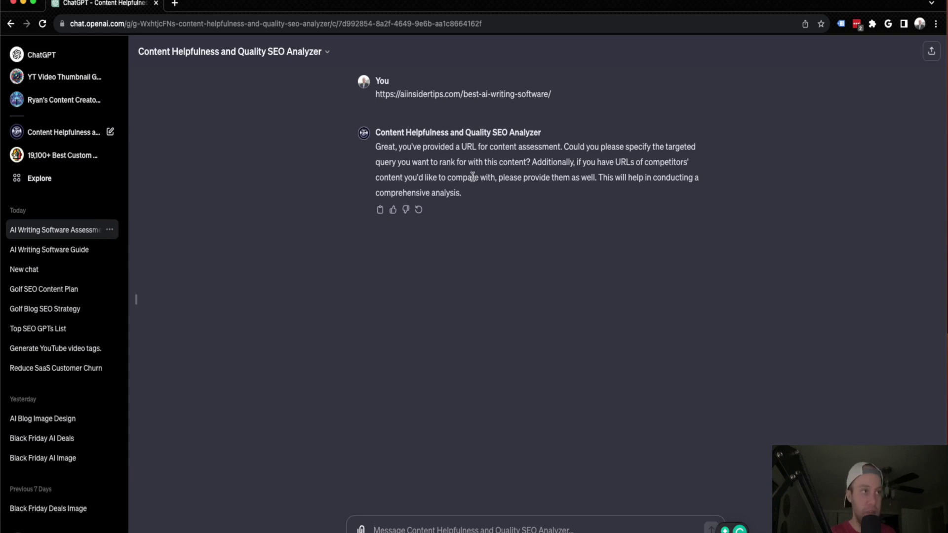
{"action": "type", "text": "1"}
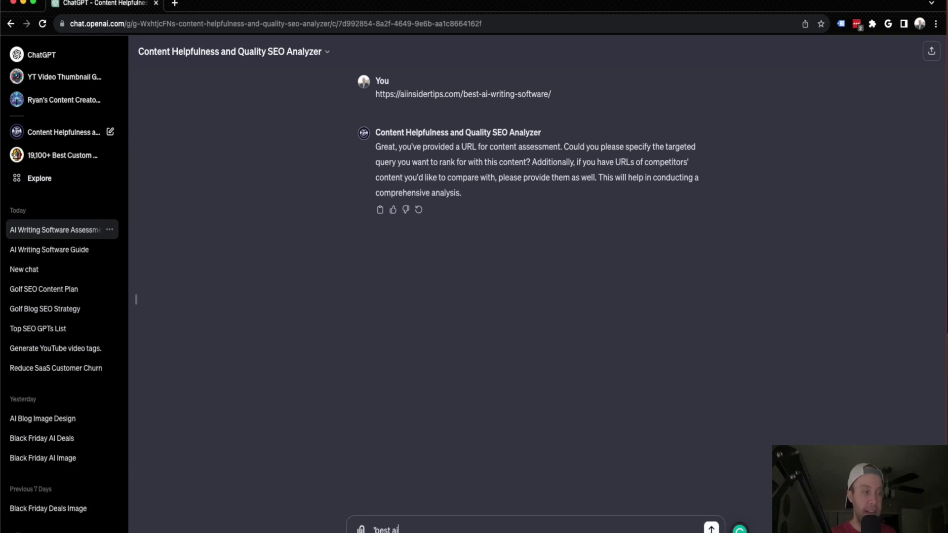
{"action": "type", "text": "best ai writing software'"}
{"action": "key", "text": "Return"}
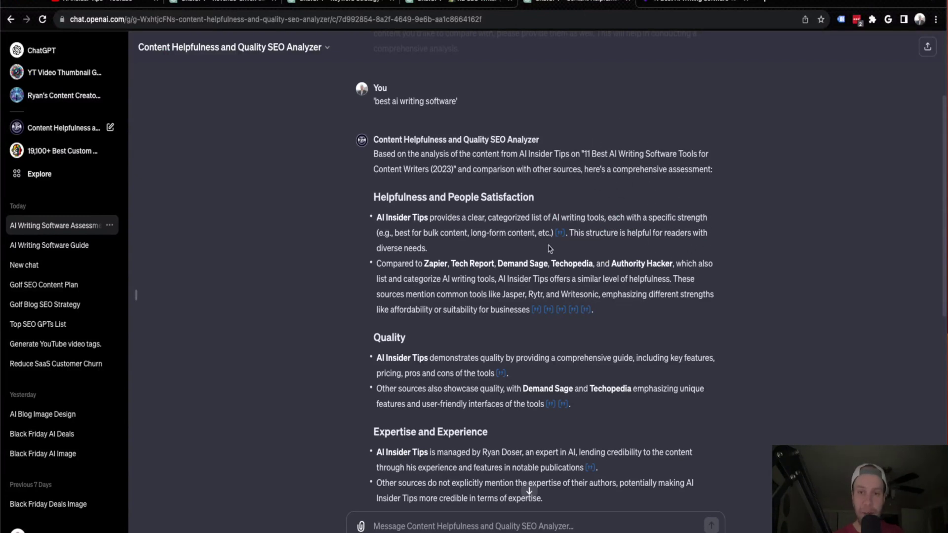
{"action": "scroll", "coordinate": [529, 277], "scroll_direction": "down", "scroll_amount": 1}
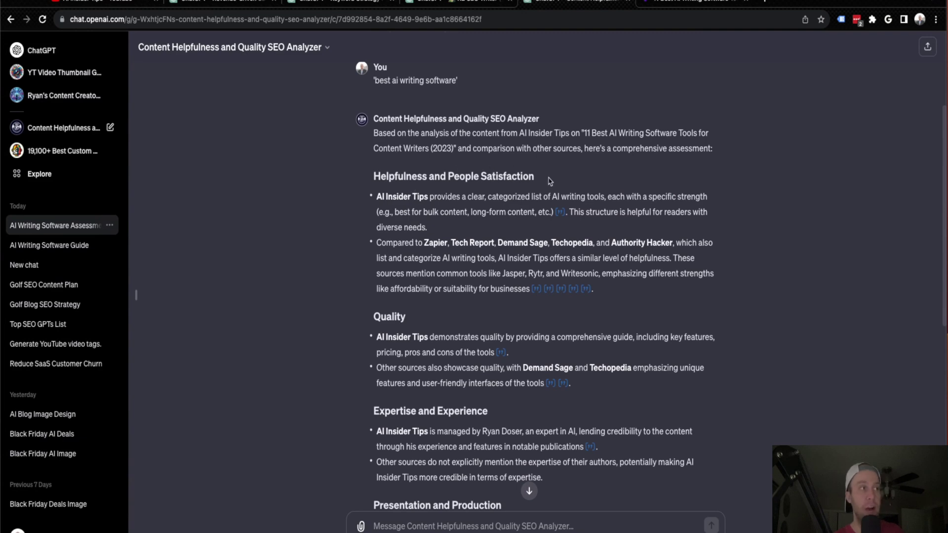
{"action": "left_click_drag", "start_coordinate": [549, 181], "coordinate": [373, 176]}
{"action": "left_click", "coordinate": [449, 179]}
{"action": "left_click_drag", "start_coordinate": [374, 133], "coordinate": [345, 279]}
{"action": "scroll", "coordinate": [345, 297], "scroll_direction": "down", "scroll_amount": 2}
{"action": "scroll", "coordinate": [344, 279], "scroll_direction": "down", "scroll_amount": 5}
{"action": "left_click_drag", "start_coordinate": [488, 225], "coordinate": [406, 225]}
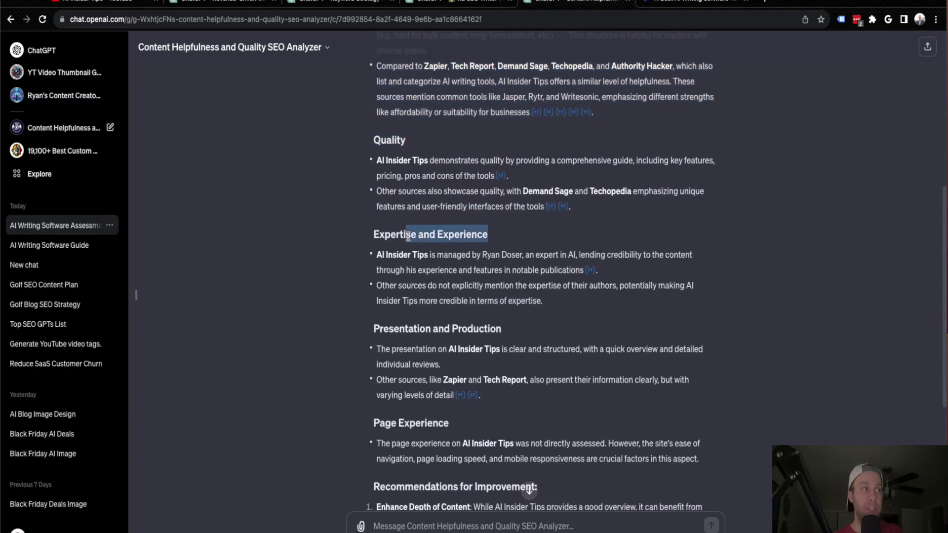
{"action": "left_click_drag", "start_coordinate": [500, 305], "coordinate": [399, 305]}
{"action": "scroll", "coordinate": [398, 305], "scroll_direction": "down", "scroll_amount": 2}
{"action": "left_click_drag", "start_coordinate": [449, 339], "coordinate": [405, 340]}
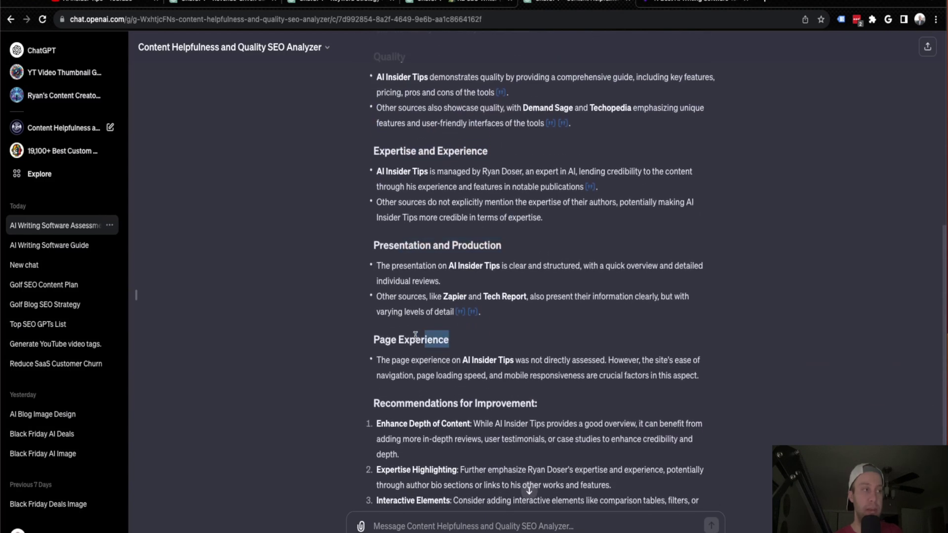
{"action": "scroll", "coordinate": [525, 296], "scroll_direction": "down", "scroll_amount": 3}
{"action": "left_click_drag", "start_coordinate": [538, 299], "coordinate": [388, 299]}
{"action": "left_click", "coordinate": [388, 299]}
{"action": "scroll", "coordinate": [429, 300], "scroll_direction": "up", "scroll_amount": 5}
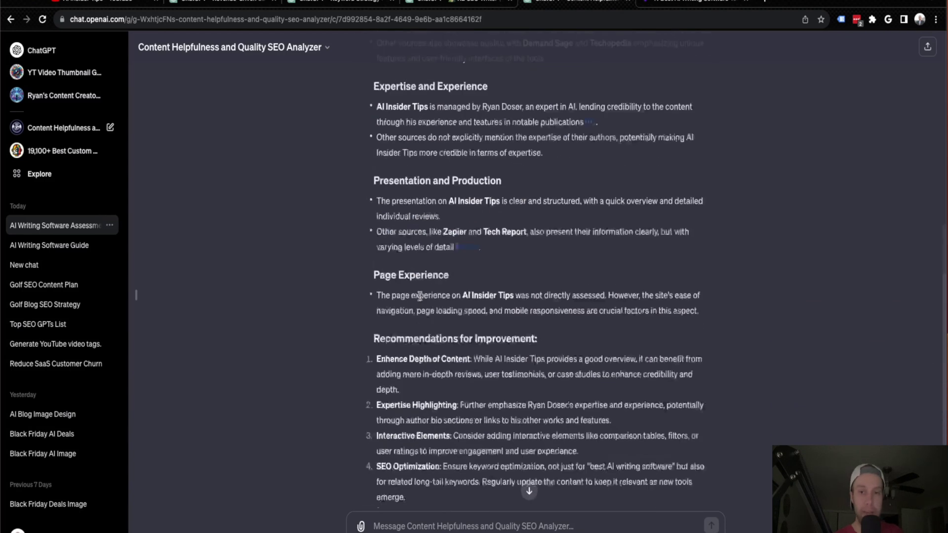
{"action": "scroll", "coordinate": [429, 300], "scroll_direction": "up", "scroll_amount": 3}
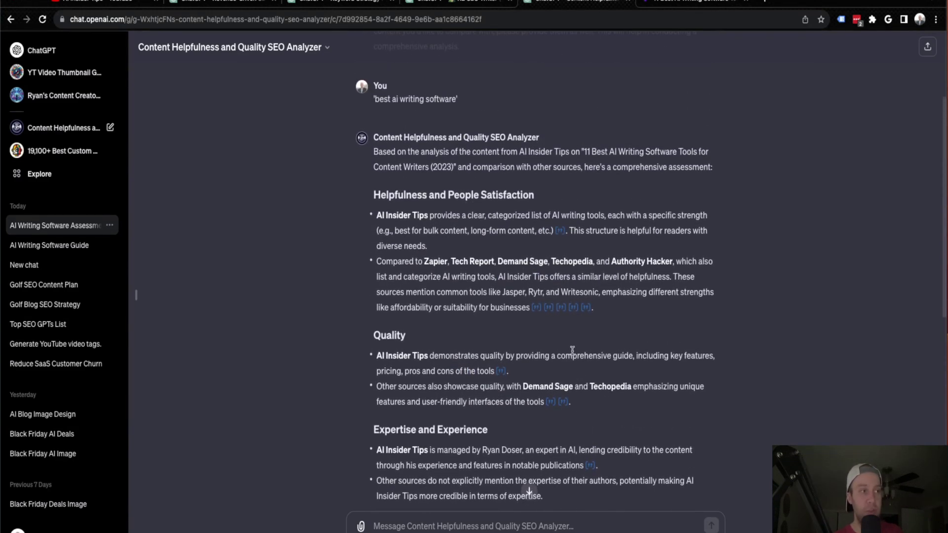
{"action": "mouse_move", "coordinate": [546, 313]}
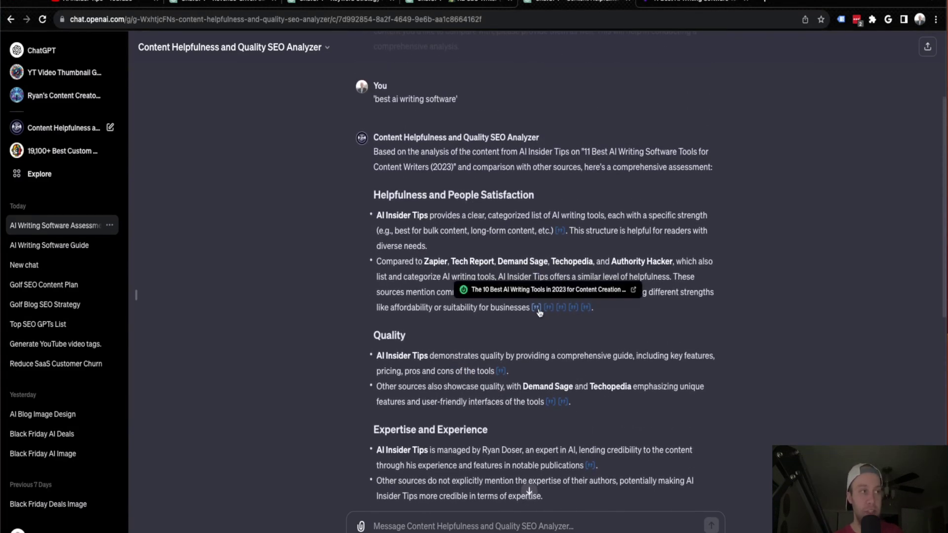
{"action": "scroll", "coordinate": [561, 422], "scroll_direction": "up", "scroll_amount": 1}
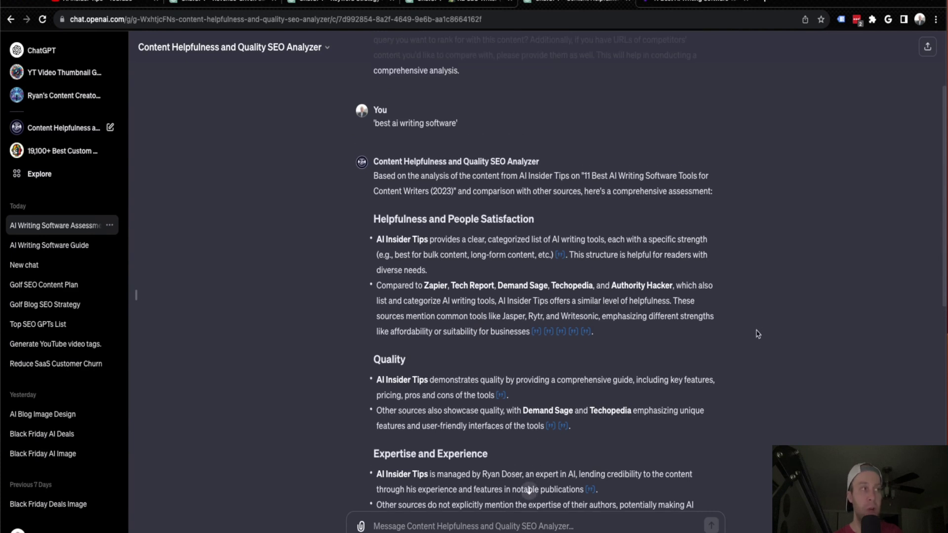
{"action": "scroll", "coordinate": [759, 336], "scroll_direction": "down", "scroll_amount": 2}
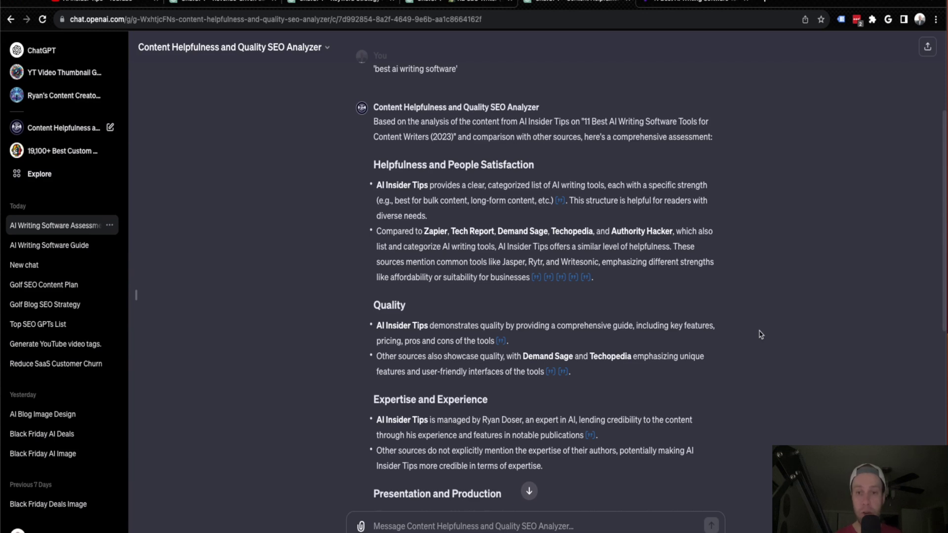
{"action": "scroll", "coordinate": [720, 277], "scroll_direction": "up", "scroll_amount": 1}
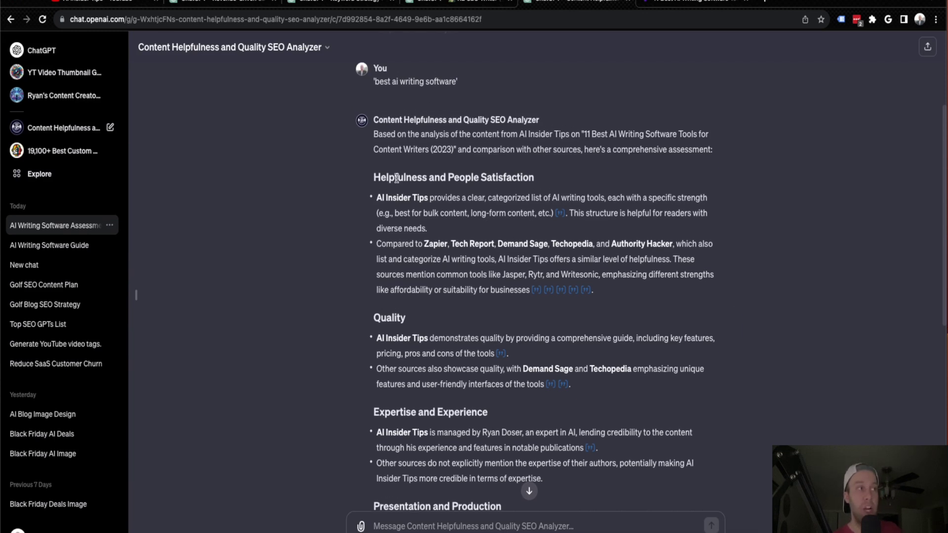
{"action": "scroll", "coordinate": [451, 227], "scroll_direction": "down", "scroll_amount": 1}
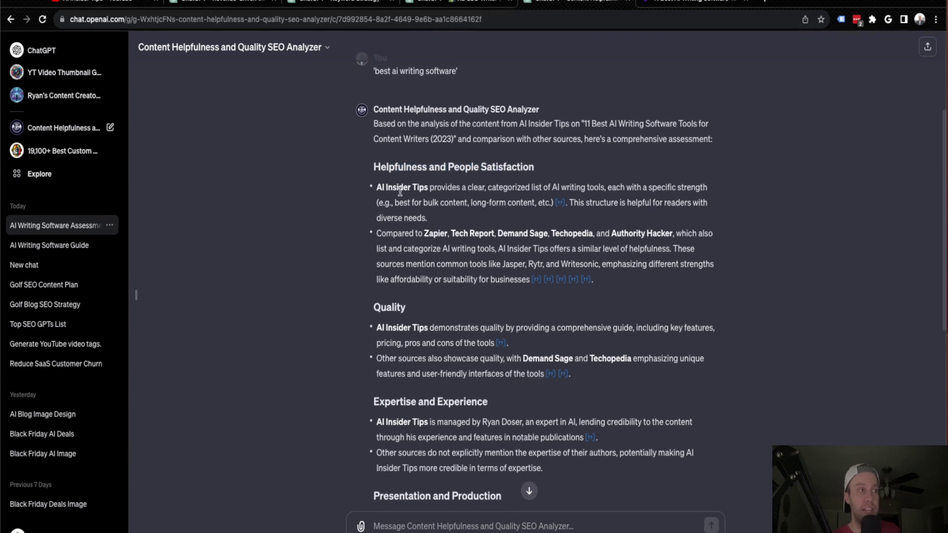
{"action": "left_click_drag", "start_coordinate": [396, 188], "coordinate": [568, 203]}
{"action": "left_click_drag", "start_coordinate": [611, 204], "coordinate": [681, 215]}
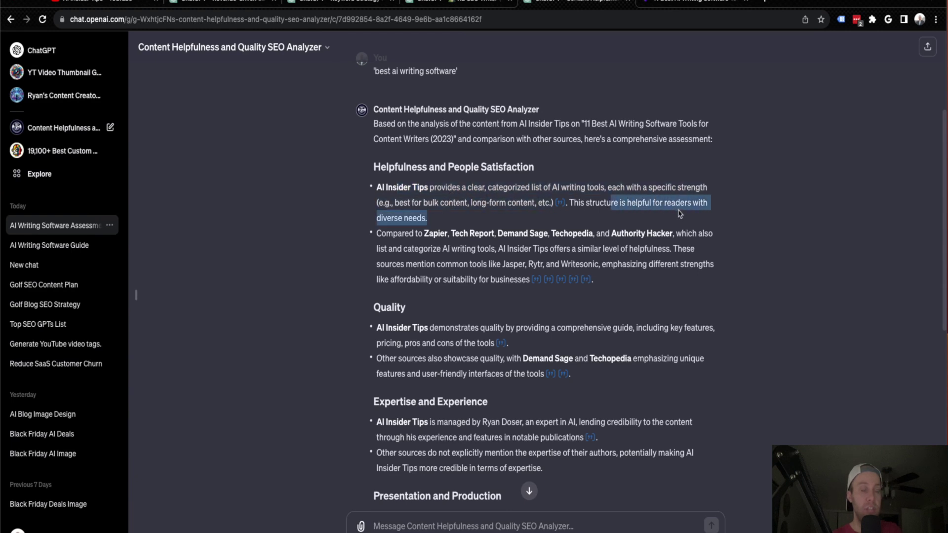
{"action": "left_click", "coordinate": [467, 218]}
{"action": "scroll", "coordinate": [467, 219], "scroll_direction": "down", "scroll_amount": 1}
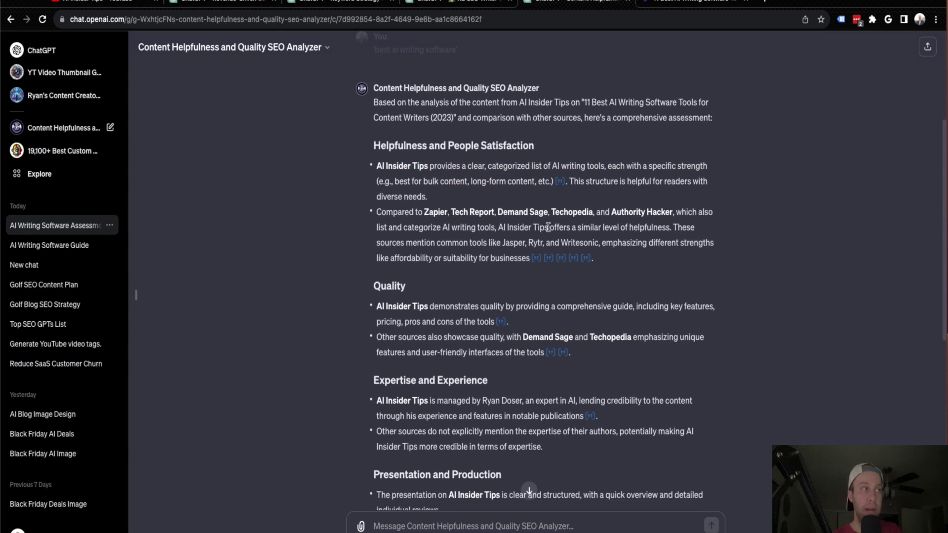
{"action": "scroll", "coordinate": [585, 244], "scroll_direction": "down", "scroll_amount": 1}
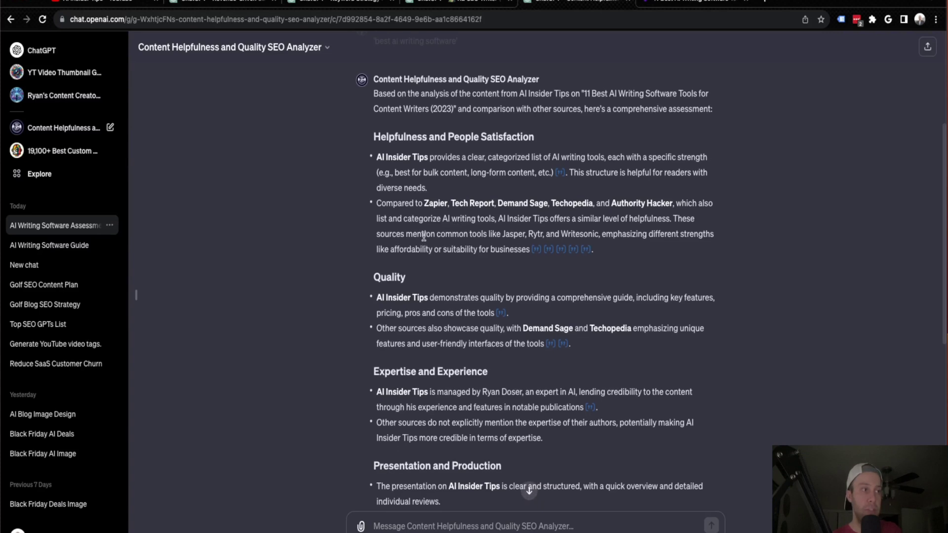
{"action": "left_click_drag", "start_coordinate": [424, 237], "coordinate": [509, 251]}
{"action": "left_click", "coordinate": [565, 257]}
{"action": "mouse_move", "coordinate": [582, 251]}
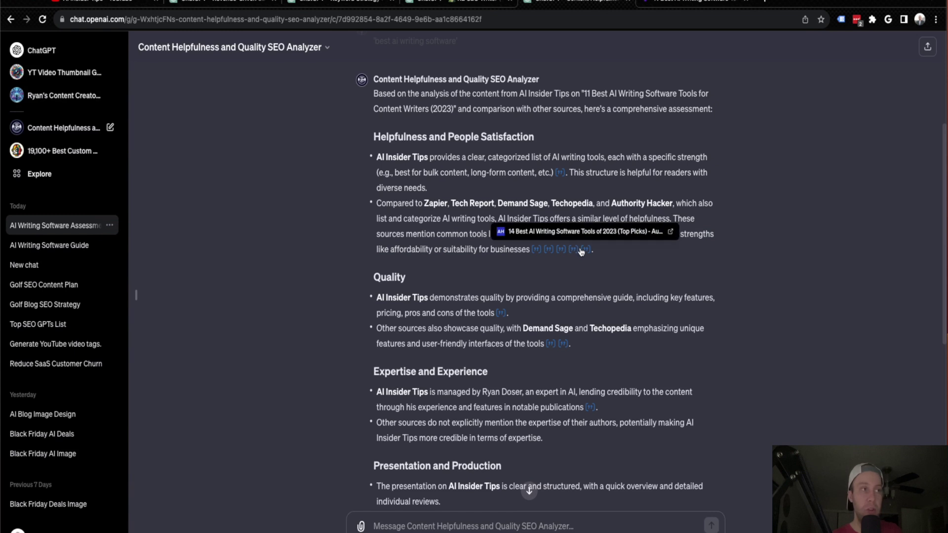
{"action": "scroll", "coordinate": [691, 271], "scroll_direction": "down", "scroll_amount": 3}
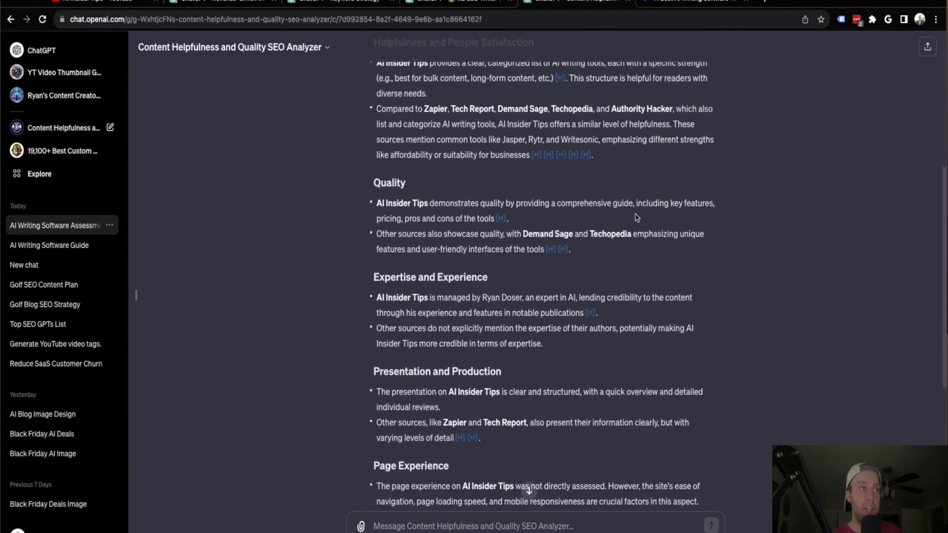
{"action": "scroll", "coordinate": [675, 217], "scroll_direction": "down", "scroll_amount": 4}
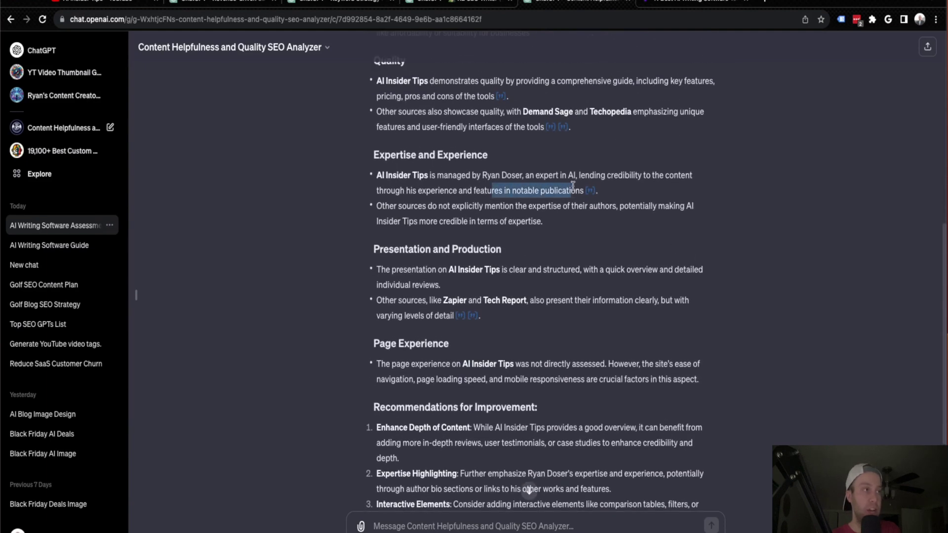
{"action": "scroll", "coordinate": [551, 174], "scroll_direction": "down", "scroll_amount": 5}
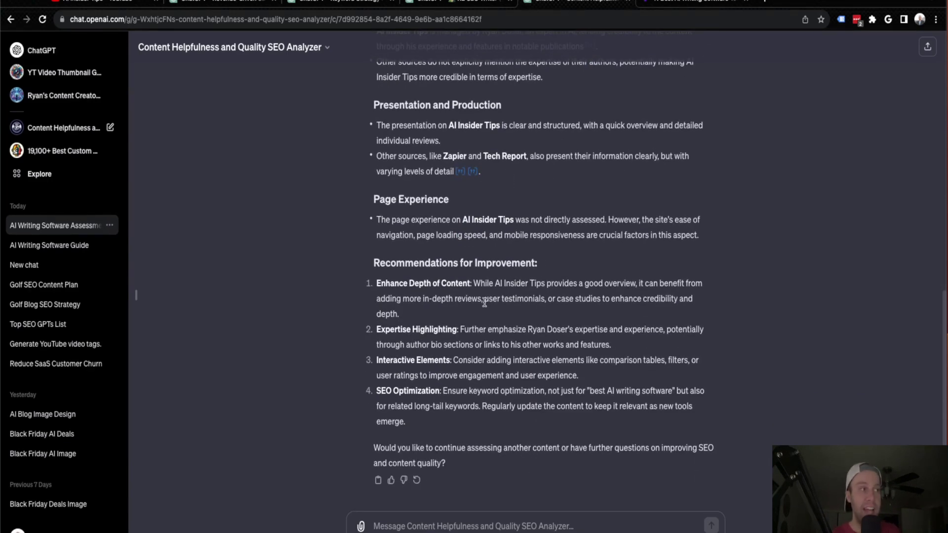
{"action": "left_click_drag", "start_coordinate": [477, 286], "coordinate": [573, 300]}
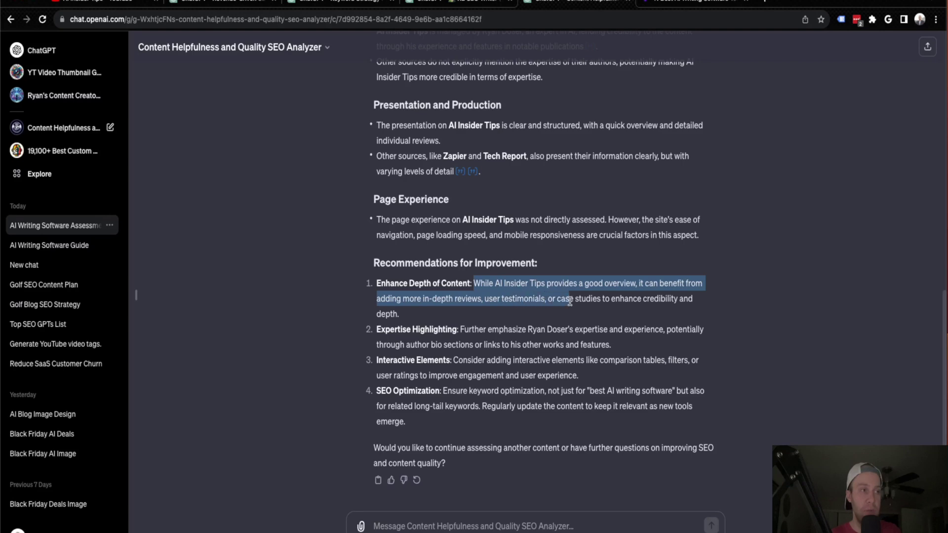
{"action": "left_click", "coordinate": [574, 301]}
Step: Skim the article's SEOWriting AI and Writesonic reviews, then return to the ChatGPT analysis
{"action": "left_click", "coordinate": [684, 3]}
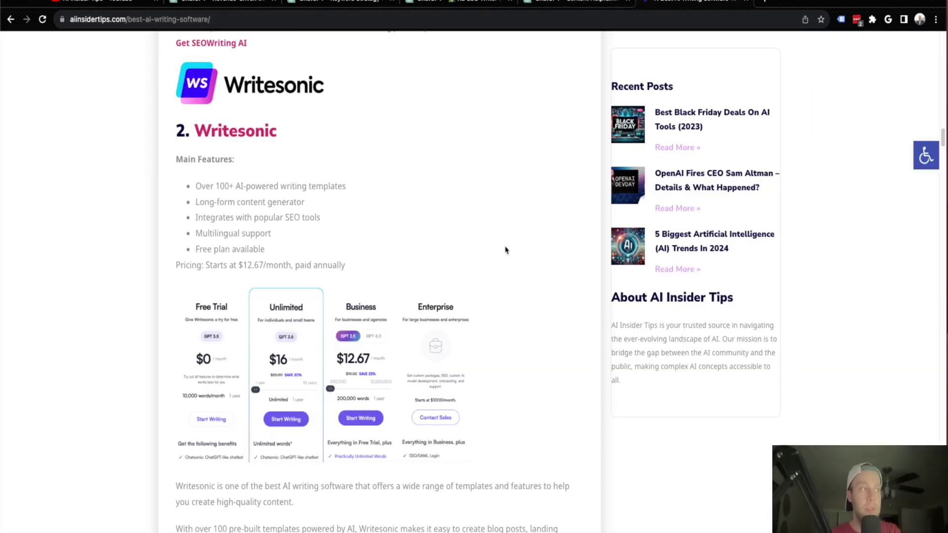
{"action": "scroll", "coordinate": [502, 249], "scroll_direction": "up", "scroll_amount": 3}
{"action": "scroll", "coordinate": [474, 244], "scroll_direction": "down", "scroll_amount": 5}
{"action": "scroll", "coordinate": [253, 226], "scroll_direction": "up", "scroll_amount": 2}
{"action": "scroll", "coordinate": [262, 212], "scroll_direction": "down", "scroll_amount": 12}
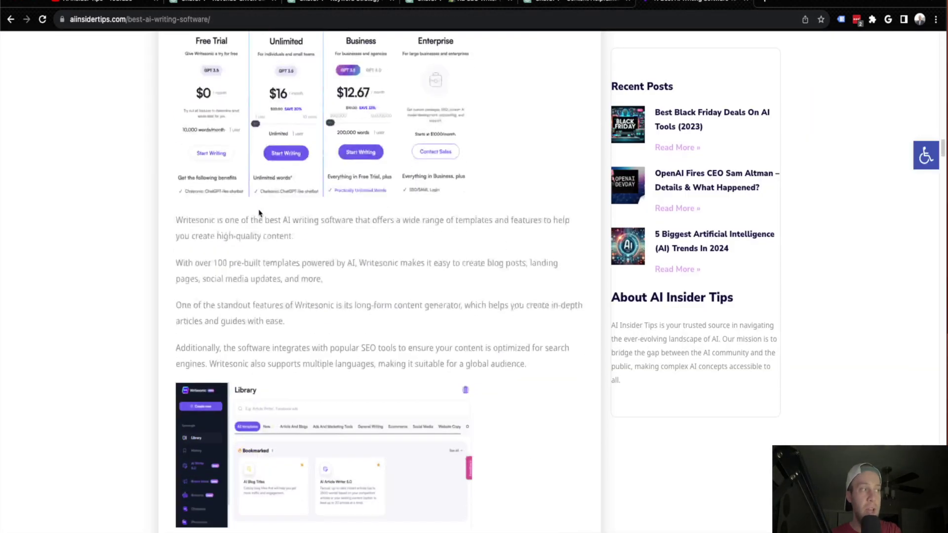
{"action": "scroll", "coordinate": [294, 216], "scroll_direction": "up", "scroll_amount": 12}
{"action": "scroll", "coordinate": [316, 222], "scroll_direction": "up", "scroll_amount": 6}
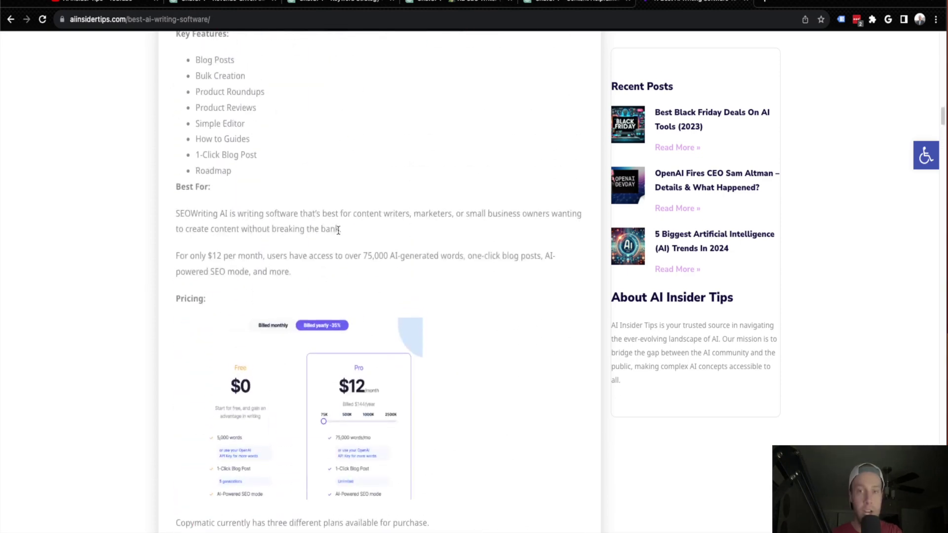
{"action": "scroll", "coordinate": [338, 230], "scroll_direction": "up", "scroll_amount": 8}
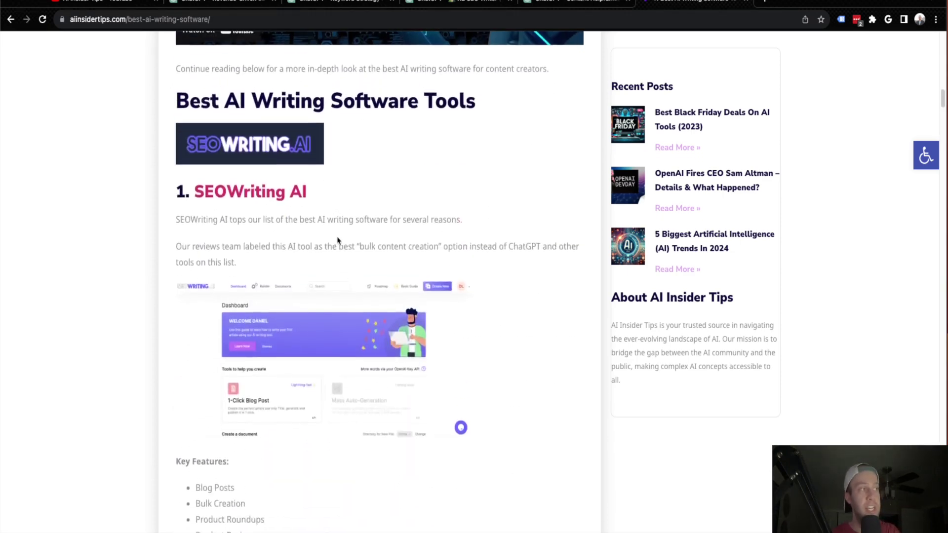
{"action": "scroll", "coordinate": [338, 237], "scroll_direction": "down", "scroll_amount": 5}
{"action": "scroll", "coordinate": [338, 240], "scroll_direction": "down", "scroll_amount": 8}
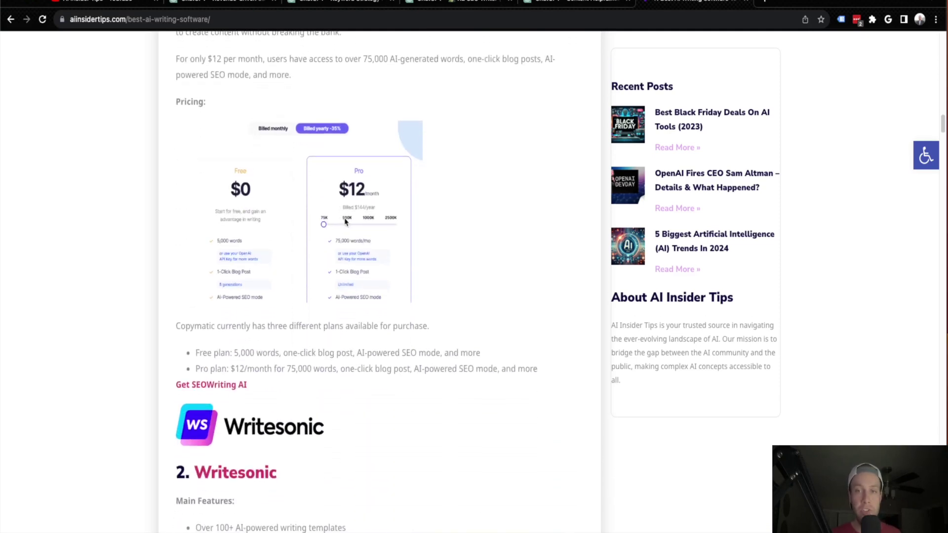
{"action": "scroll", "coordinate": [342, 222], "scroll_direction": "up", "scroll_amount": 3}
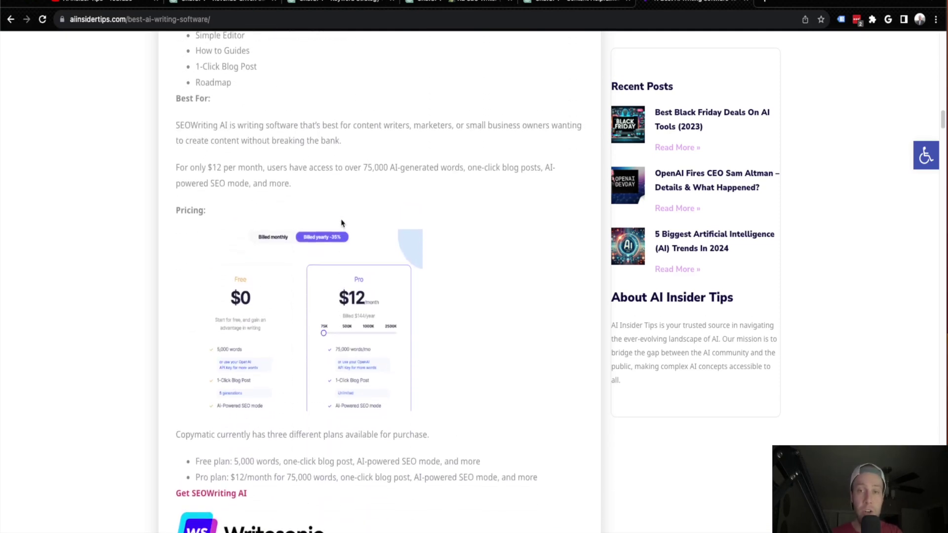
{"action": "scroll", "coordinate": [341, 223], "scroll_direction": "up", "scroll_amount": 8}
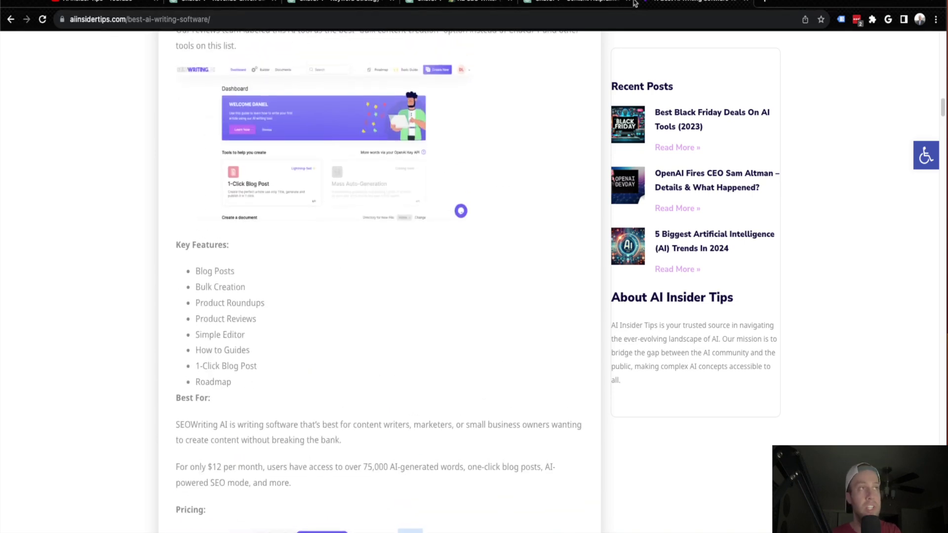
{"action": "left_click", "coordinate": [564, 3]}
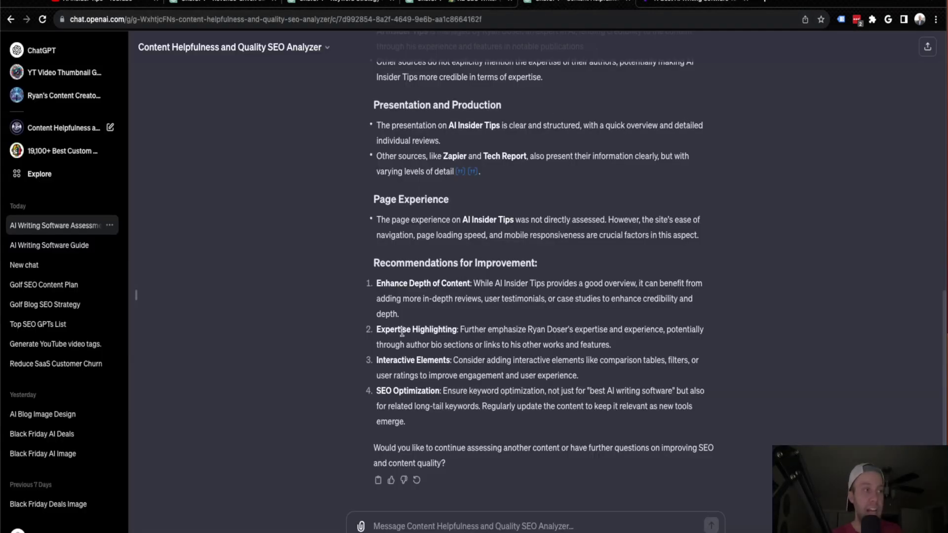
Step: Highlight the Expertise Highlighting recommendation, then go back to the article's CopyAI and Rytr section
{"action": "left_click_drag", "start_coordinate": [459, 331], "coordinate": [543, 347]}
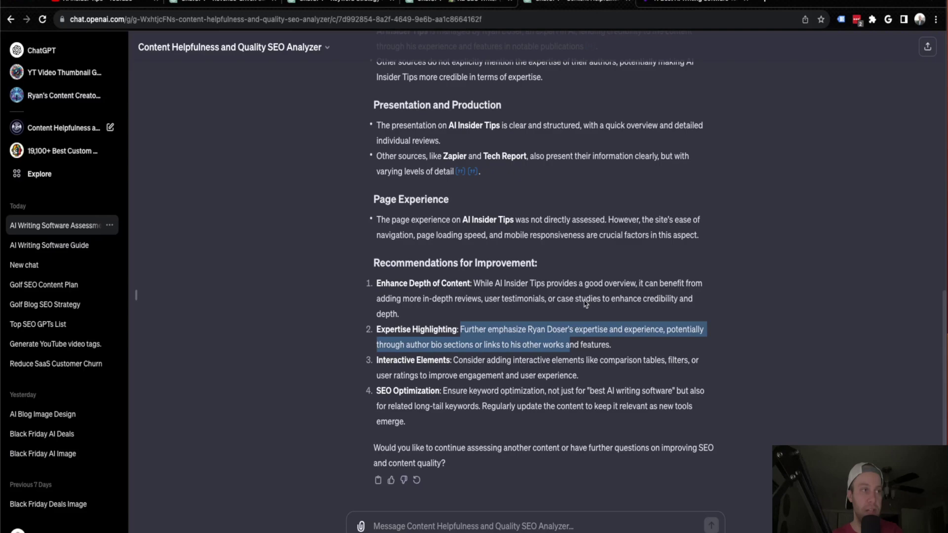
{"action": "left_click", "coordinate": [671, 4]}
{"action": "scroll", "coordinate": [942, 224], "scroll_direction": "down", "scroll_amount": 20}
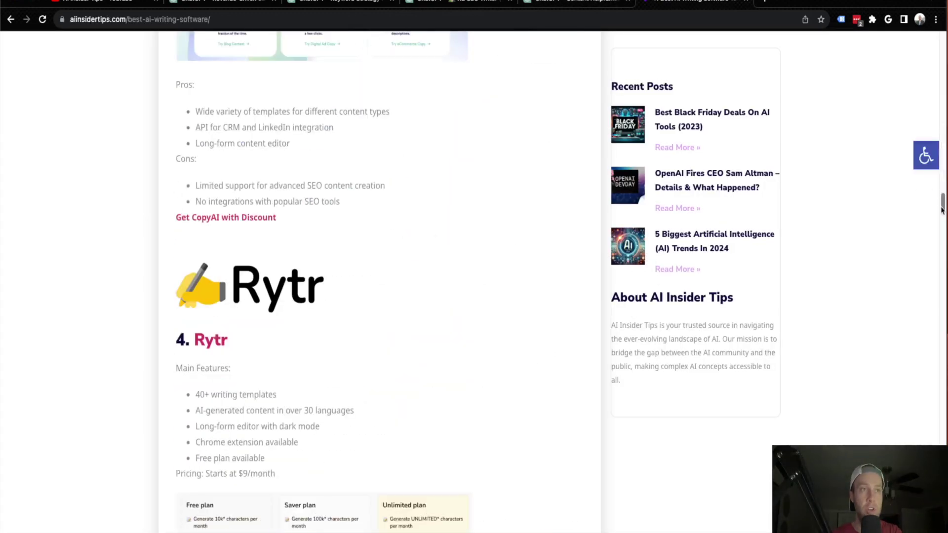
Step: Scroll down to the article's closing FAQ and author bio with press features
{"action": "left_click_drag", "start_coordinate": [942, 225], "coordinate": [943, 467]}
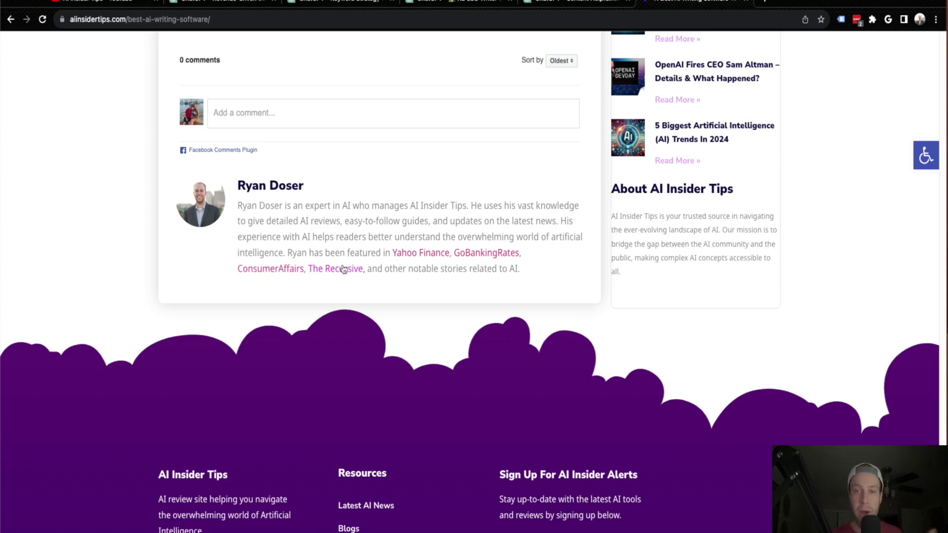
{"action": "scroll", "coordinate": [345, 267], "scroll_direction": "up", "scroll_amount": 2}
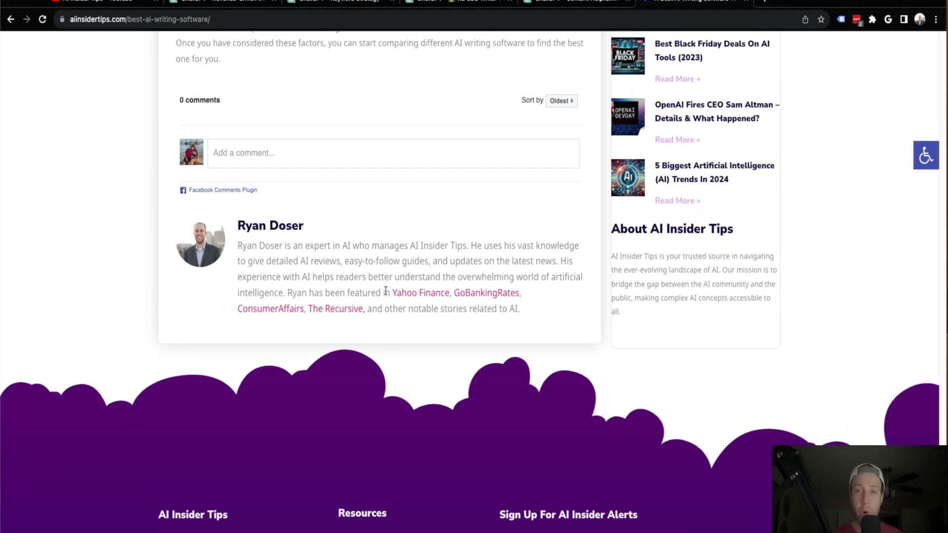
{"action": "left_click", "coordinate": [575, 7]}
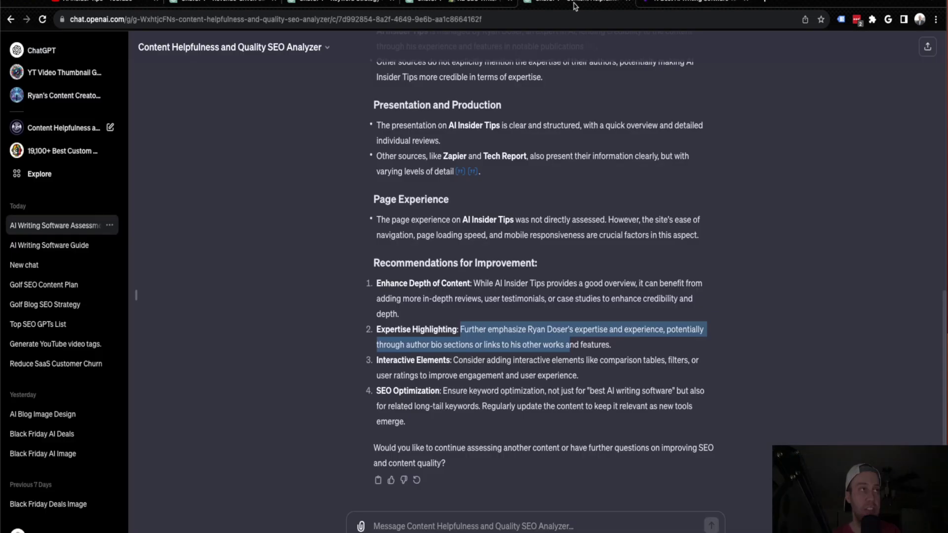
{"action": "left_click", "coordinate": [692, 280]}
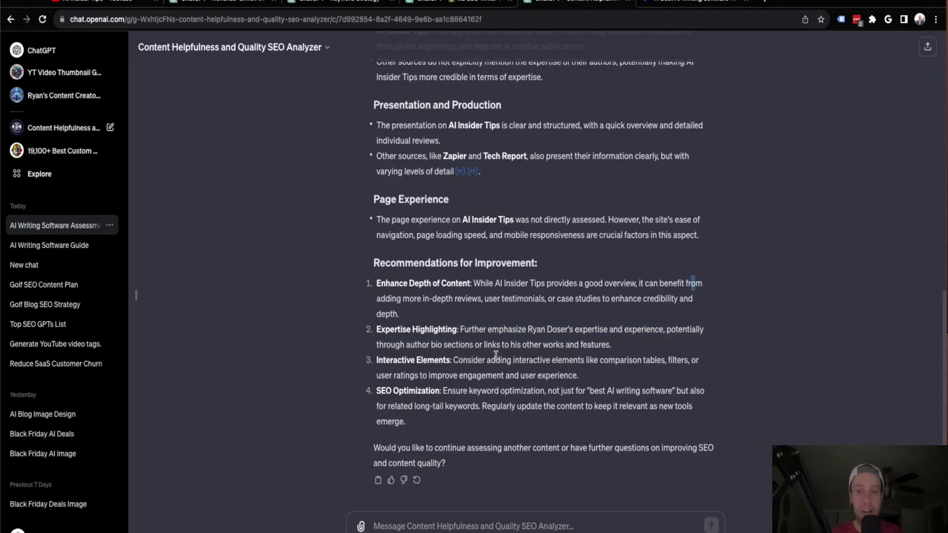
{"action": "left_click_drag", "start_coordinate": [377, 391], "coordinate": [464, 408]}
{"action": "left_click", "coordinate": [493, 408]}
{"action": "left_click", "coordinate": [464, 411]}
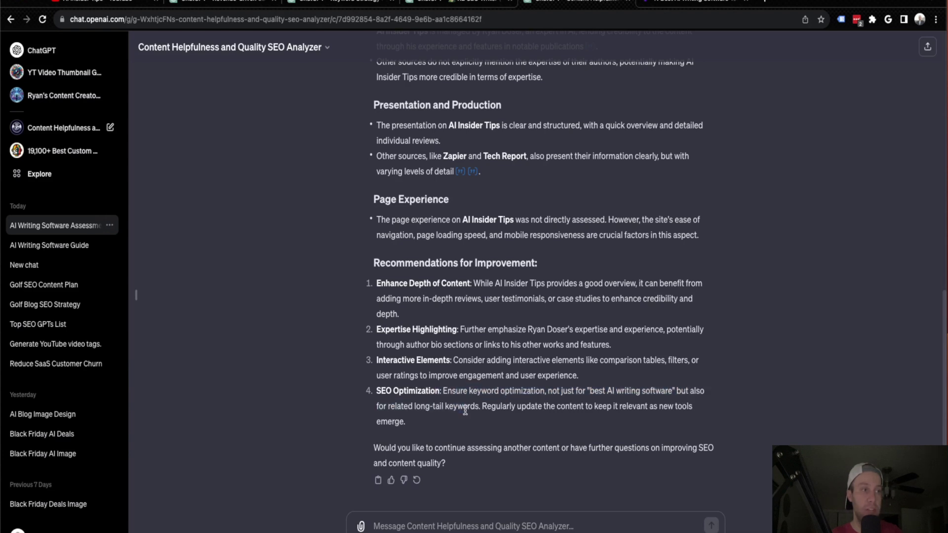
{"action": "left_click_drag", "start_coordinate": [482, 406], "coordinate": [566, 420]}
{"action": "left_click", "coordinate": [566, 420]}
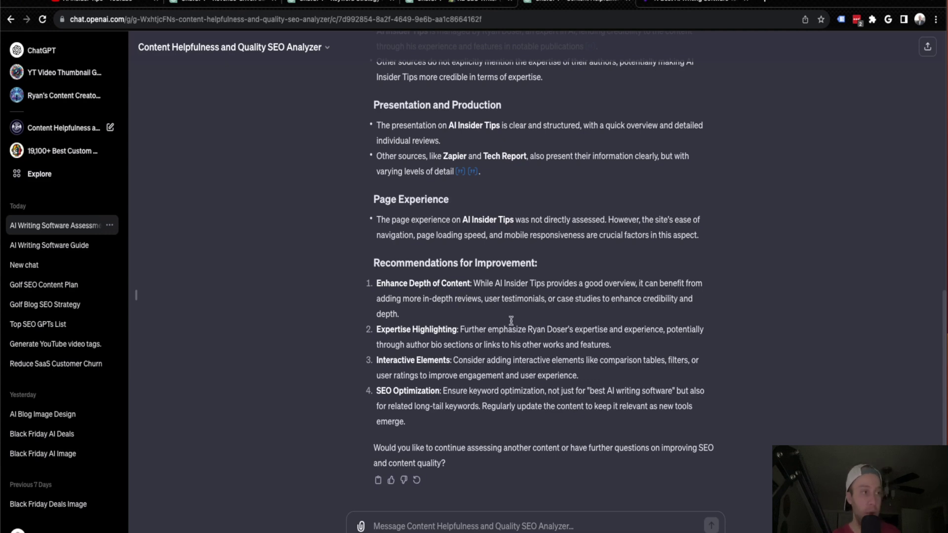
{"action": "scroll", "coordinate": [607, 286], "scroll_direction": "up", "scroll_amount": 10}
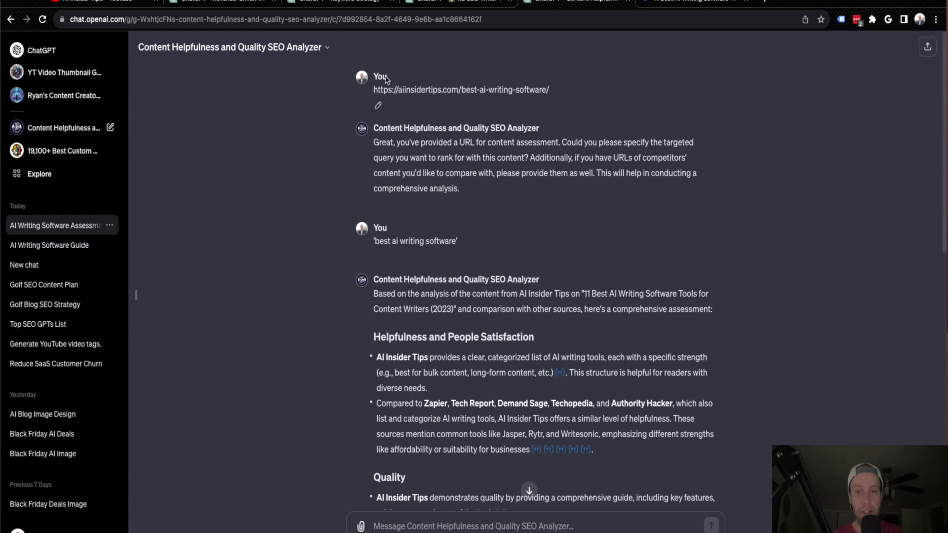
Step: Open the K2 SEO Writer GPT and highlight the HCU and Google Nov 2023 Friendly claims in its description
{"action": "left_click", "coordinate": [578, 1]}
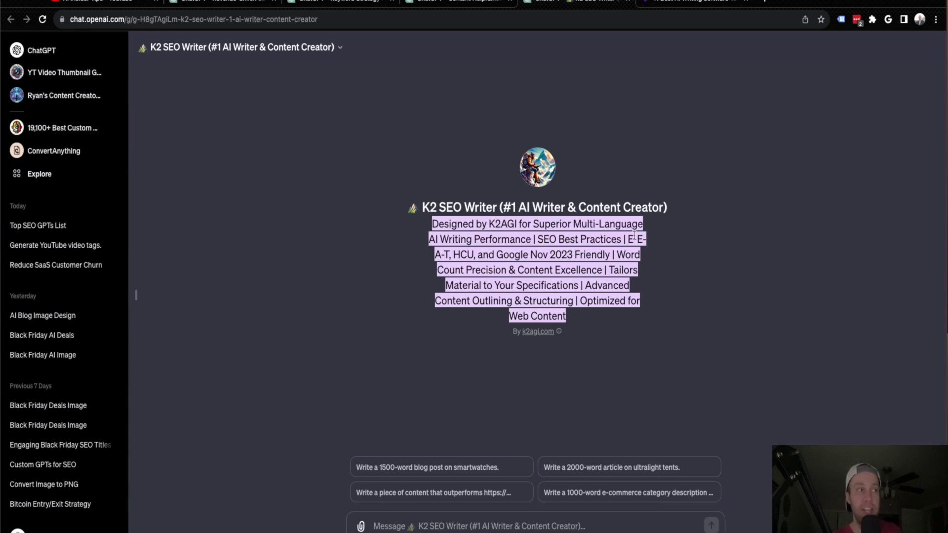
{"action": "left_click_drag", "start_coordinate": [453, 255], "coordinate": [476, 254]}
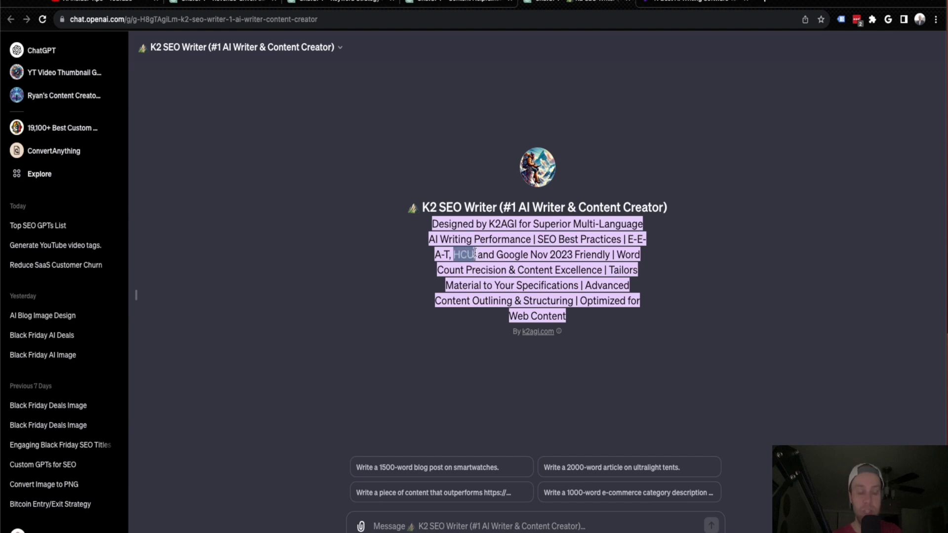
{"action": "left_click_drag", "start_coordinate": [497, 254], "coordinate": [602, 257]}
{"action": "left_click", "coordinate": [602, 256]}
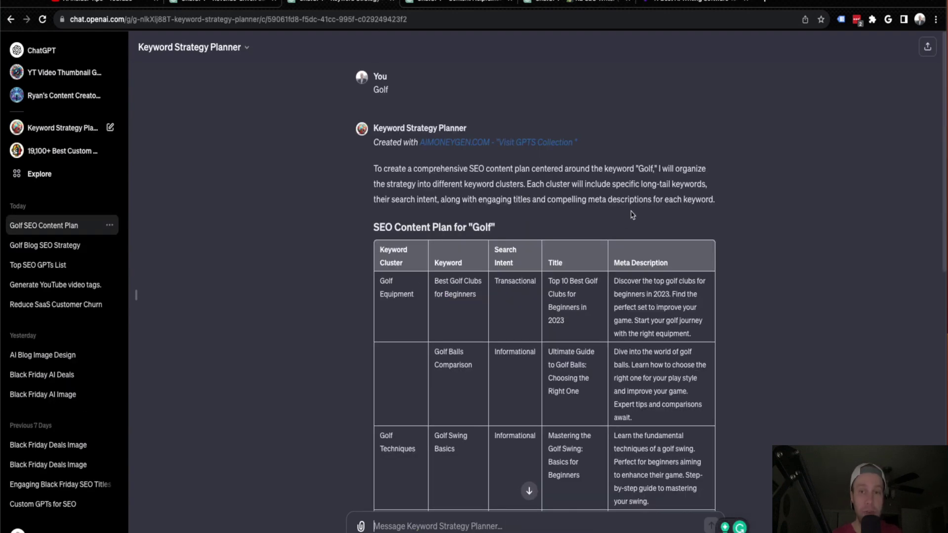
Step: Copy the keyword 'Best Golf Clubs for Beginners' from the Golf plan table and return to K2 SEO Writer
{"action": "scroll", "coordinate": [632, 214], "scroll_direction": "down", "scroll_amount": 3}
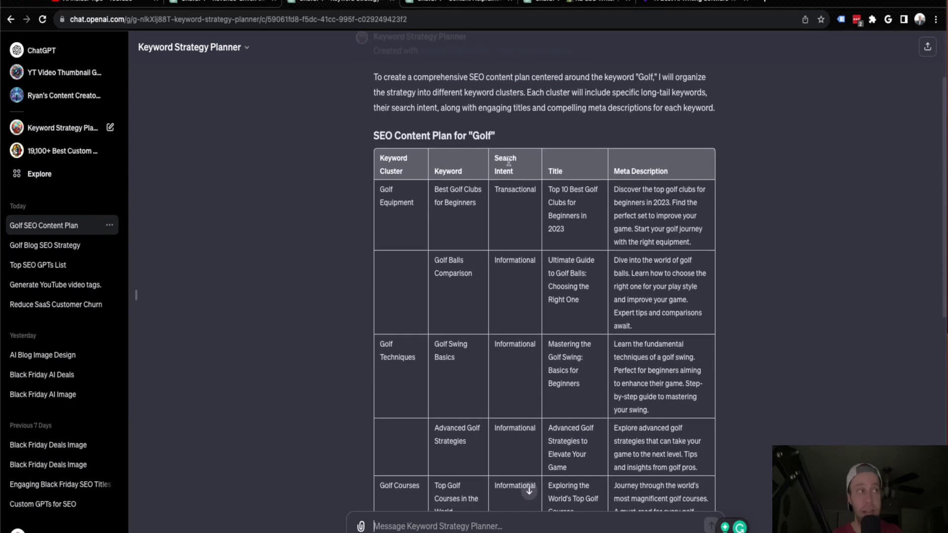
{"action": "scroll", "coordinate": [496, 200], "scroll_direction": "down", "scroll_amount": 2}
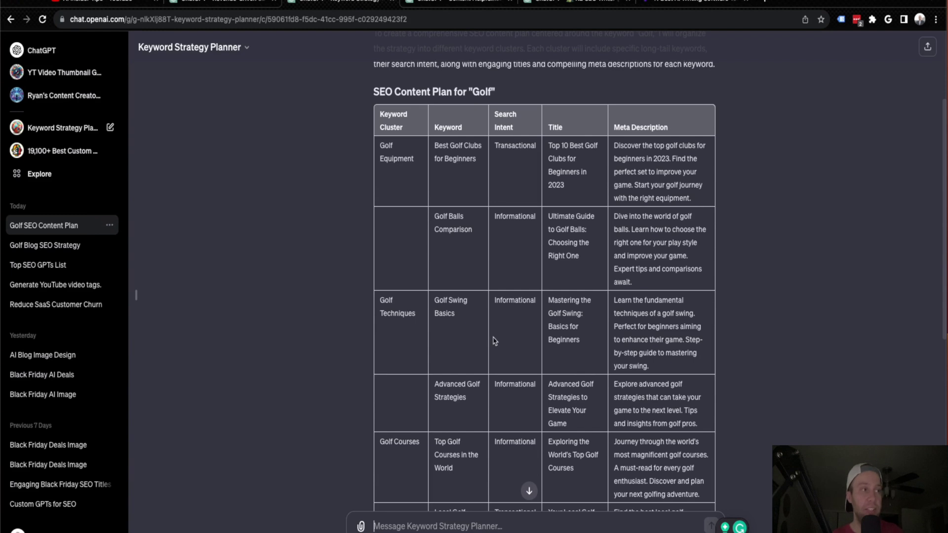
{"action": "scroll", "coordinate": [494, 341], "scroll_direction": "down", "scroll_amount": 1}
{"action": "scroll", "coordinate": [469, 148], "scroll_direction": "up", "scroll_amount": 1}
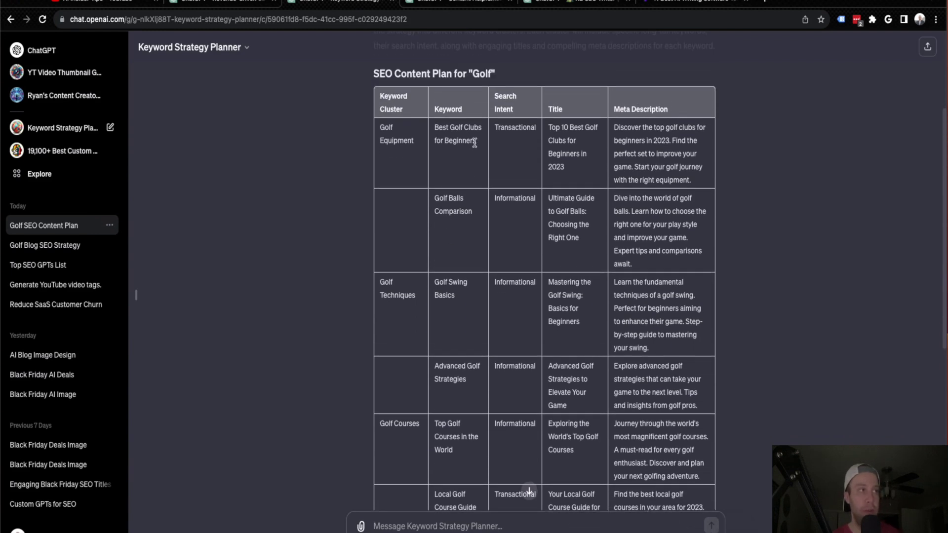
{"action": "left_click_drag", "start_coordinate": [477, 141], "coordinate": [431, 134]}
{"action": "key", "text": "super+c"}
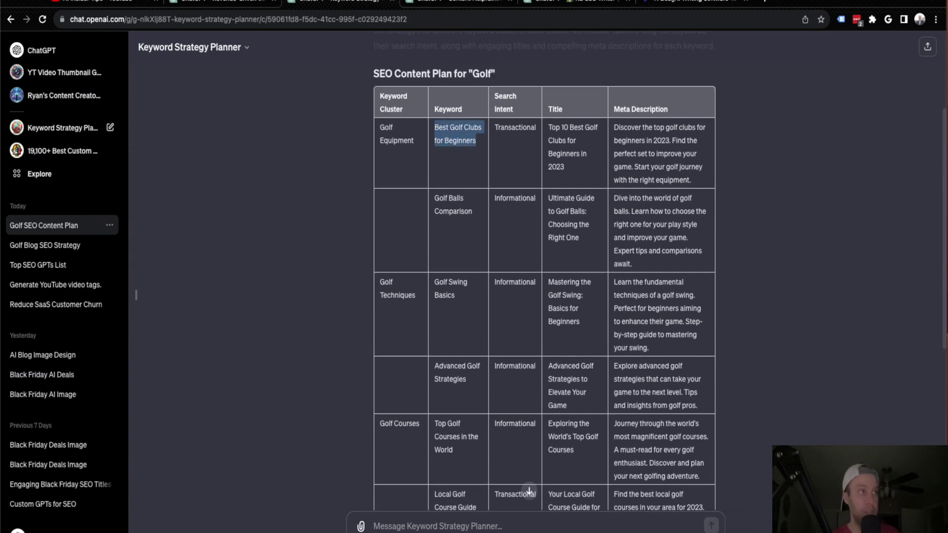
{"action": "left_click", "coordinate": [581, 4]}
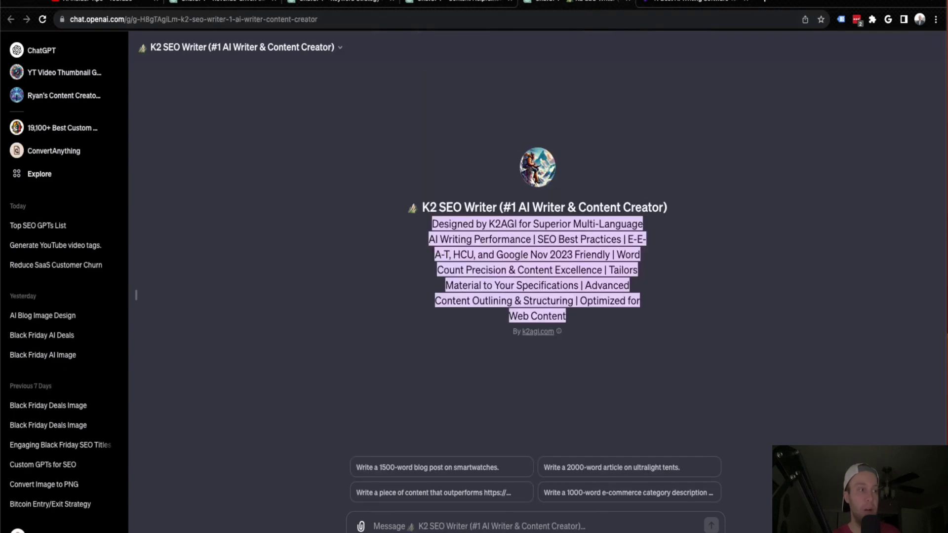
Step: Send the prompt "Write a 1500 word blog post on the following keyword 'Best Golf Clubs for Beginners'."
{"action": "left_click", "coordinate": [491, 521]}
{"action": "key", "text": "super+v"}
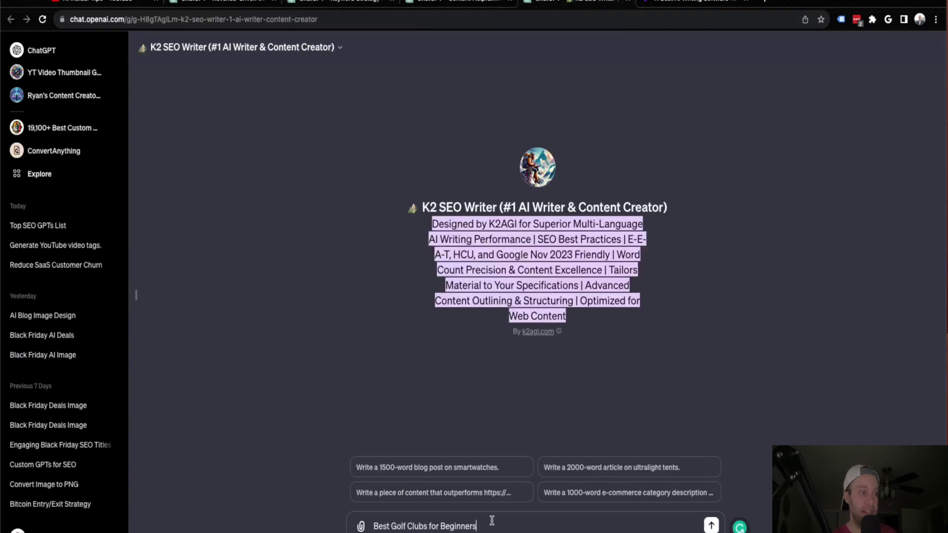
{"action": "left_click", "coordinate": [374, 526]}
{"action": "type", "text": "Write a"}
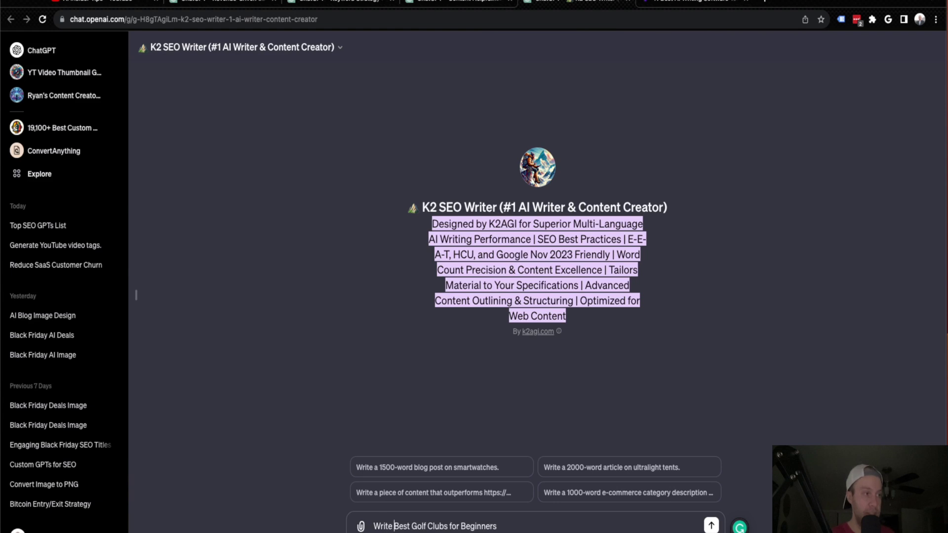
{"action": "type", "text": " 1500 w"}
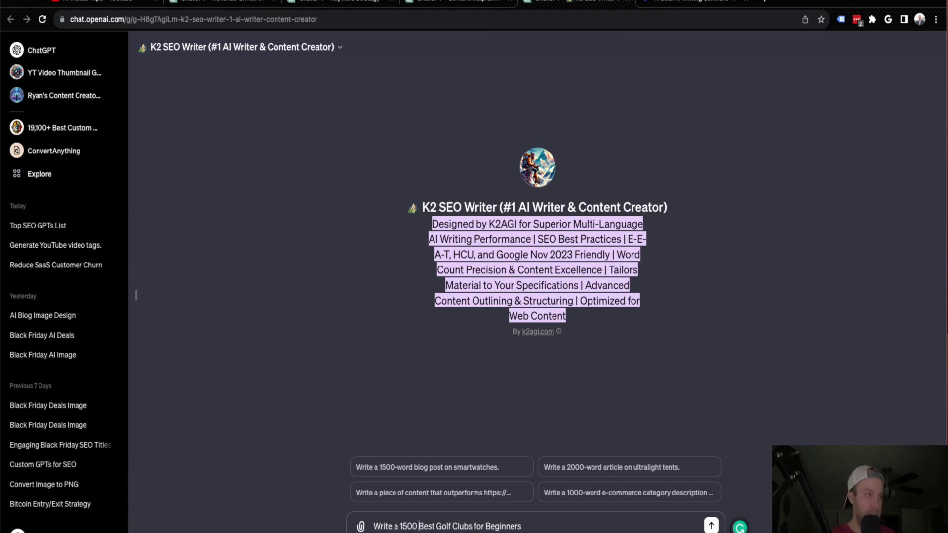
{"action": "type", "text": "ord blog post "}
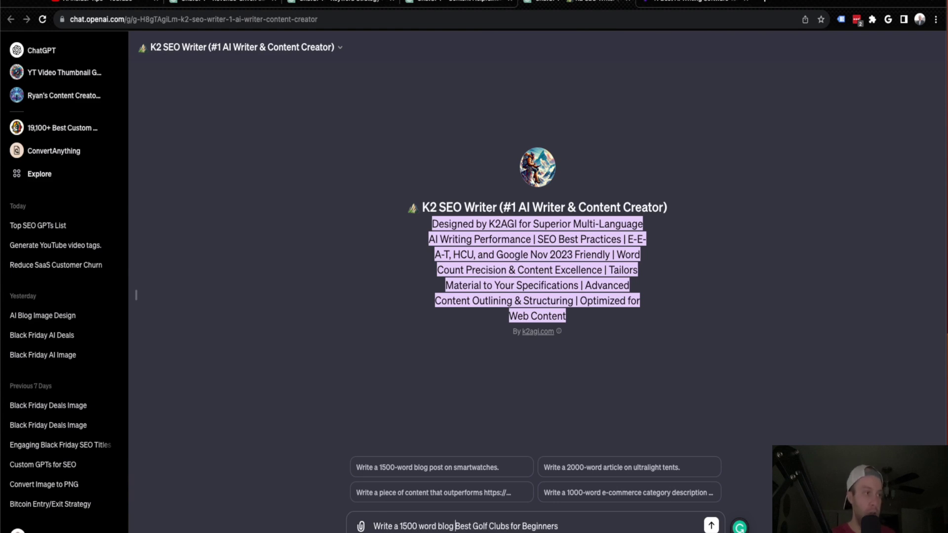
{"action": "type", "text": "on the following k"}
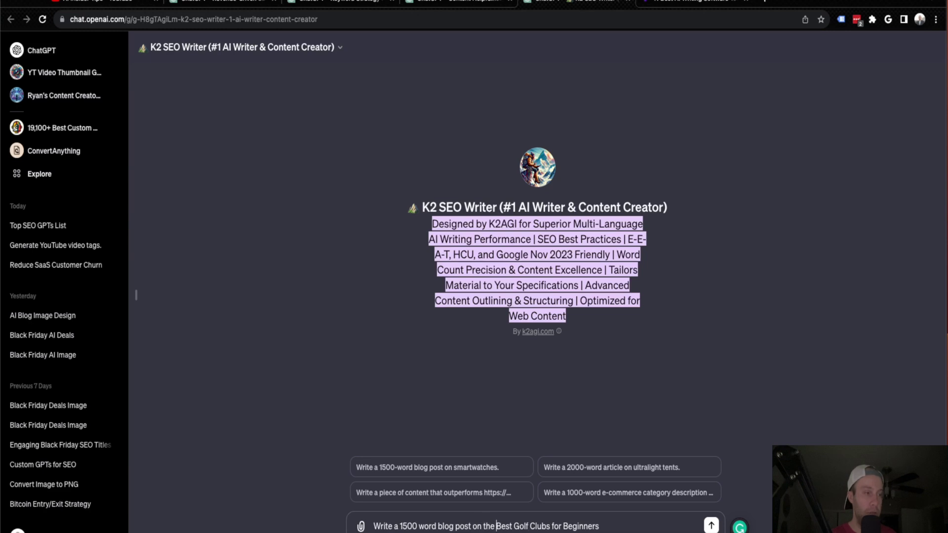
{"action": "type", "text": "eyword "}
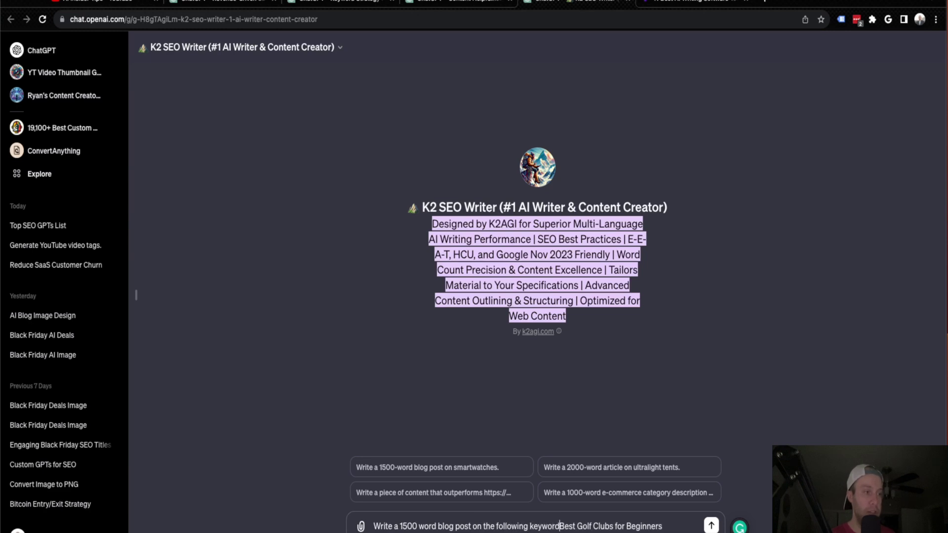
{"action": "type", "text": "'"}
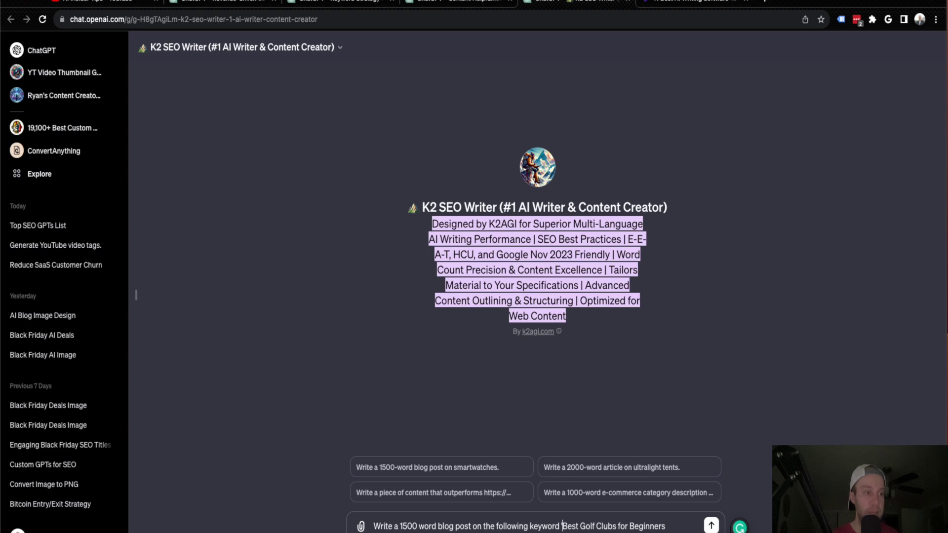
{"action": "left_click", "coordinate": [677, 527]}
{"action": "type", "text": "."}
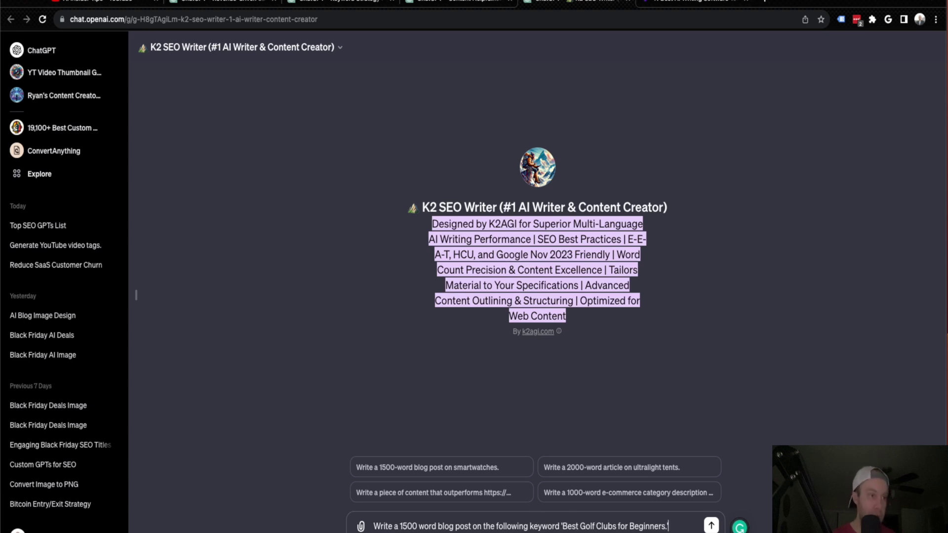
{"action": "type", "text": "'"}
{"action": "key", "text": "Return"}
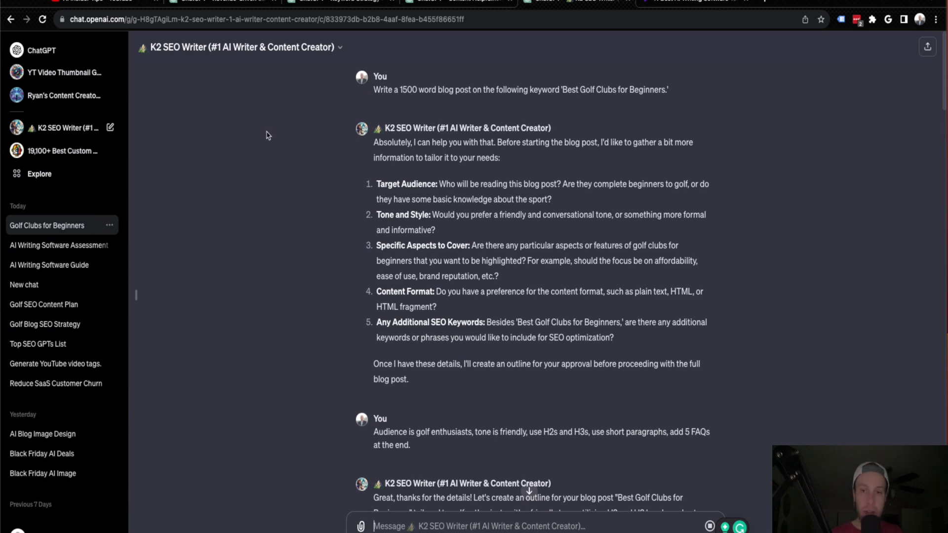
Step: Highlight the 1500-word request in the sent prompt
{"action": "scroll", "coordinate": [267, 135], "scroll_direction": "down", "scroll_amount": 1}
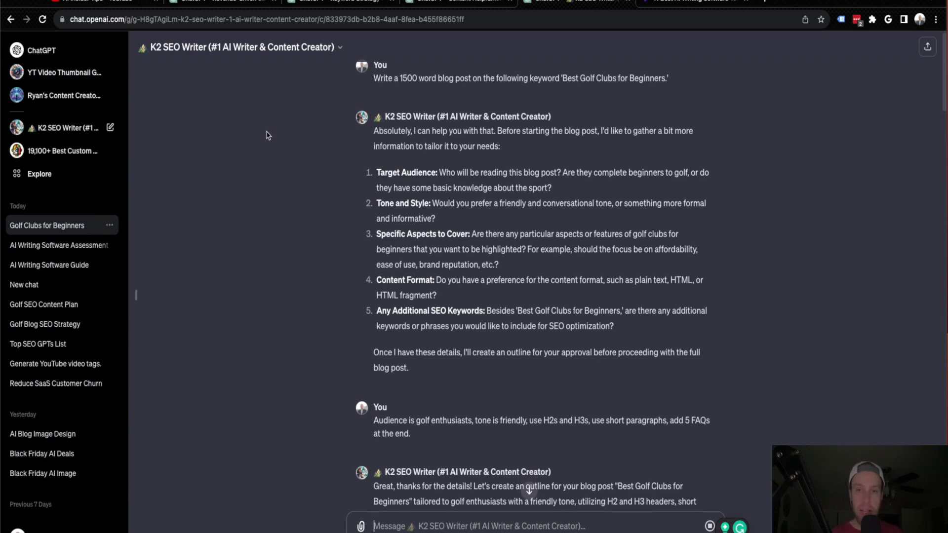
{"action": "scroll", "coordinate": [271, 134], "scroll_direction": "down", "scroll_amount": 1}
{"action": "scroll", "coordinate": [561, 165], "scroll_direction": "up", "scroll_amount": 2}
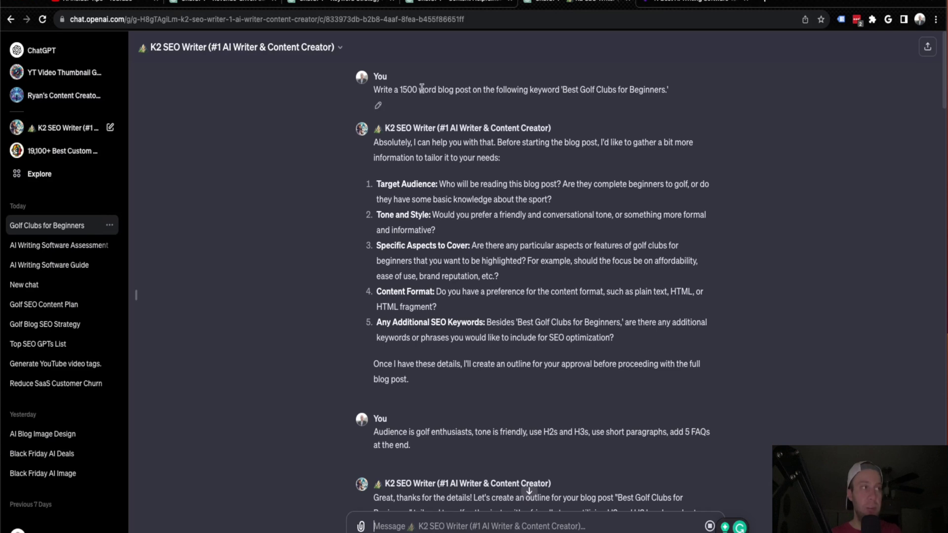
{"action": "left_click_drag", "start_coordinate": [407, 90], "coordinate": [586, 92]}
{"action": "left_click", "coordinate": [586, 92]}
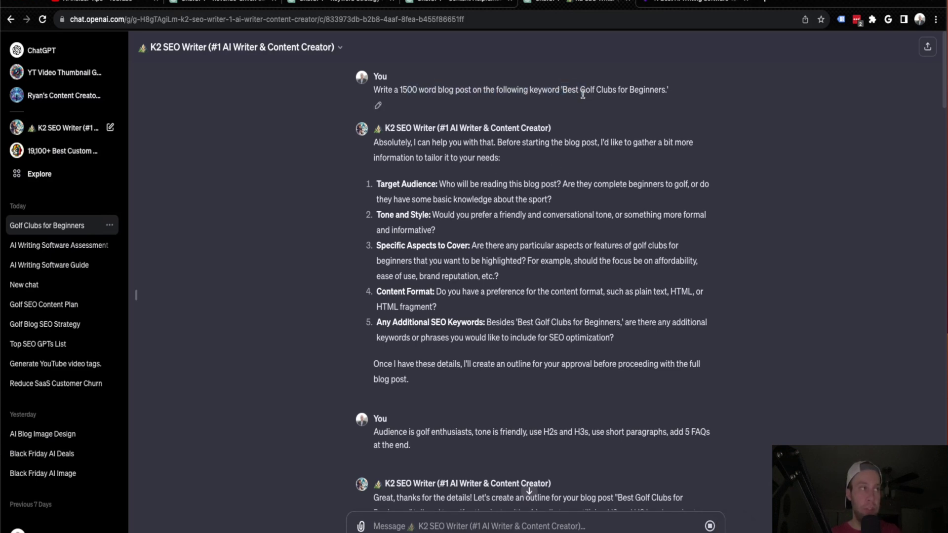
Step: Highlight K2 SEO Writer's clarifying questions on tone, aspects to cover and content format
{"action": "scroll", "coordinate": [443, 284], "scroll_direction": "down", "scroll_amount": 1}
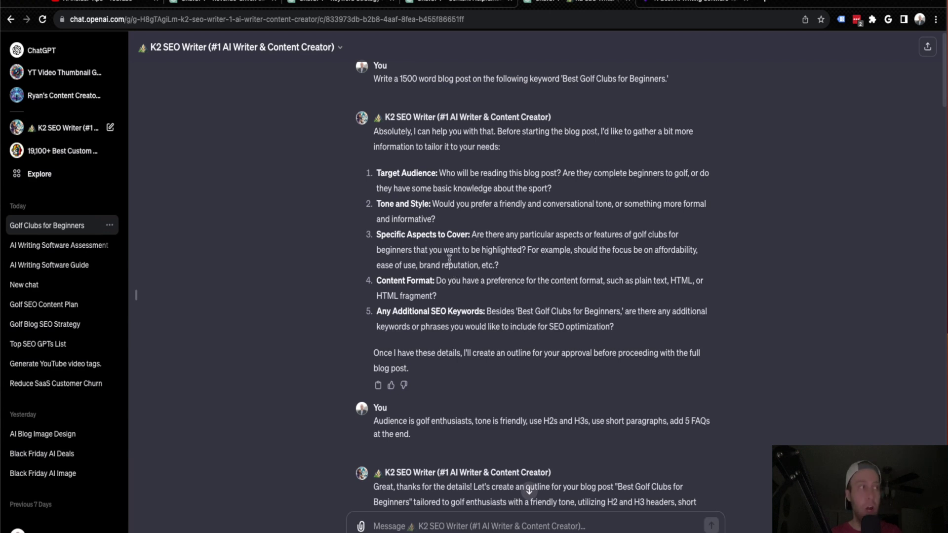
{"action": "left_click_drag", "start_coordinate": [383, 212], "coordinate": [445, 234]}
{"action": "left_click", "coordinate": [428, 213]}
{"action": "left_click", "coordinate": [445, 234]}
{"action": "left_click_drag", "start_coordinate": [385, 283], "coordinate": [428, 281]}
{"action": "left_click", "coordinate": [428, 281]}
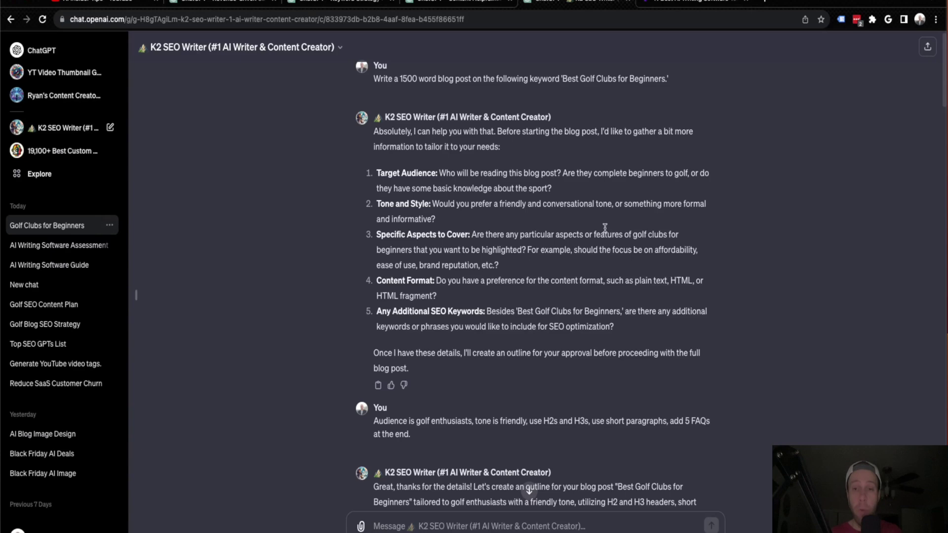
{"action": "scroll", "coordinate": [543, 267], "scroll_direction": "up", "scroll_amount": 1}
{"action": "left_click_drag", "start_coordinate": [483, 321], "coordinate": [376, 181]}
{"action": "left_click", "coordinate": [434, 201]}
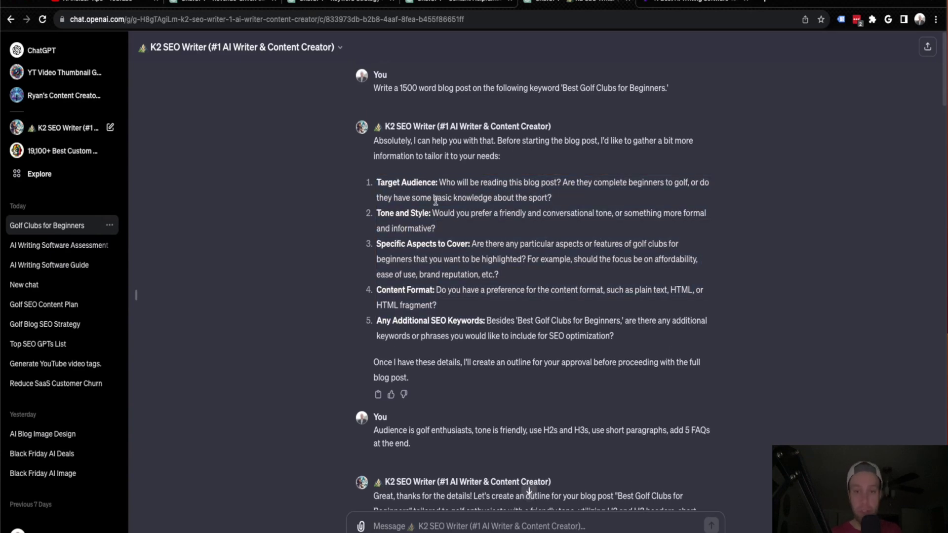
{"action": "scroll", "coordinate": [479, 252], "scroll_direction": "down", "scroll_amount": 6}
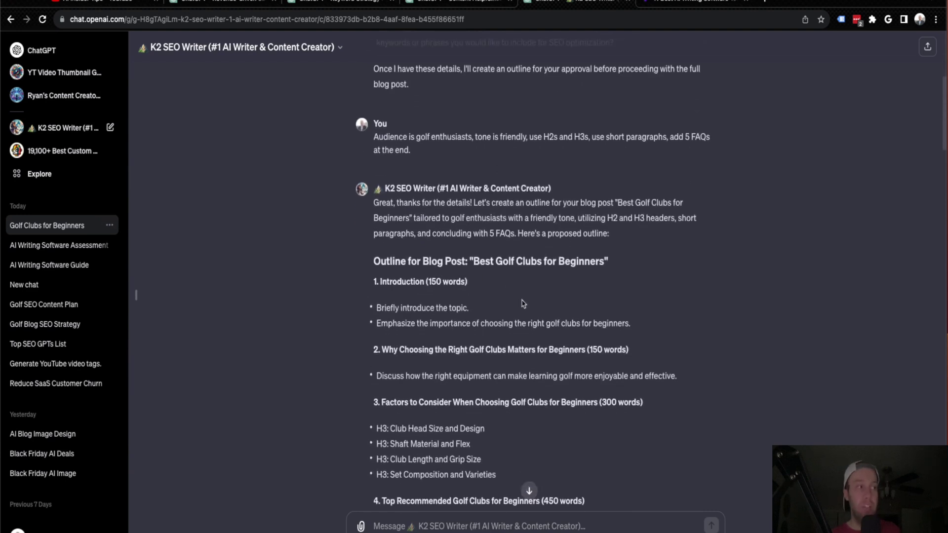
{"action": "scroll", "coordinate": [523, 303], "scroll_direction": "down", "scroll_amount": 1}
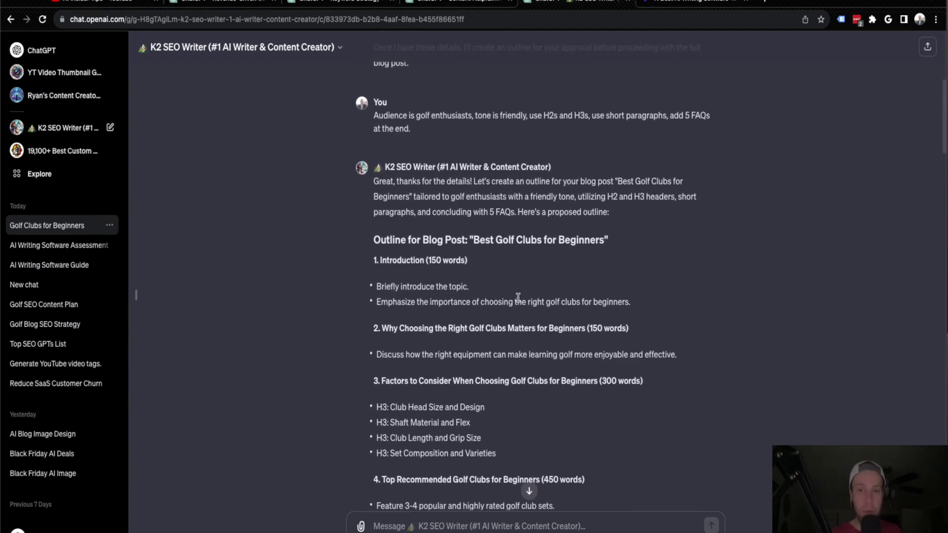
{"action": "left_click_drag", "start_coordinate": [372, 239], "coordinate": [452, 253]}
{"action": "left_click", "coordinate": [458, 273]}
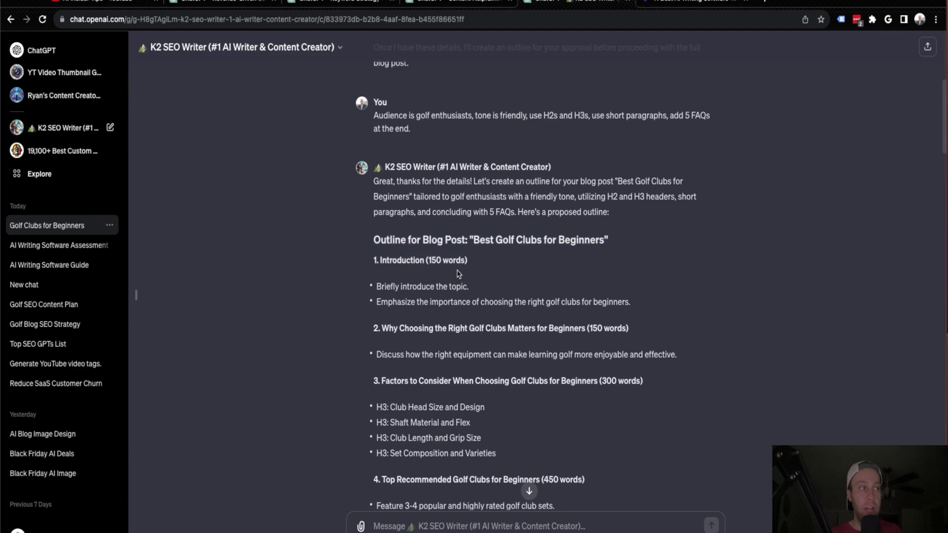
{"action": "scroll", "coordinate": [425, 254], "scroll_direction": "down", "scroll_amount": 3}
{"action": "scroll", "coordinate": [427, 248], "scroll_direction": "down", "scroll_amount": 7}
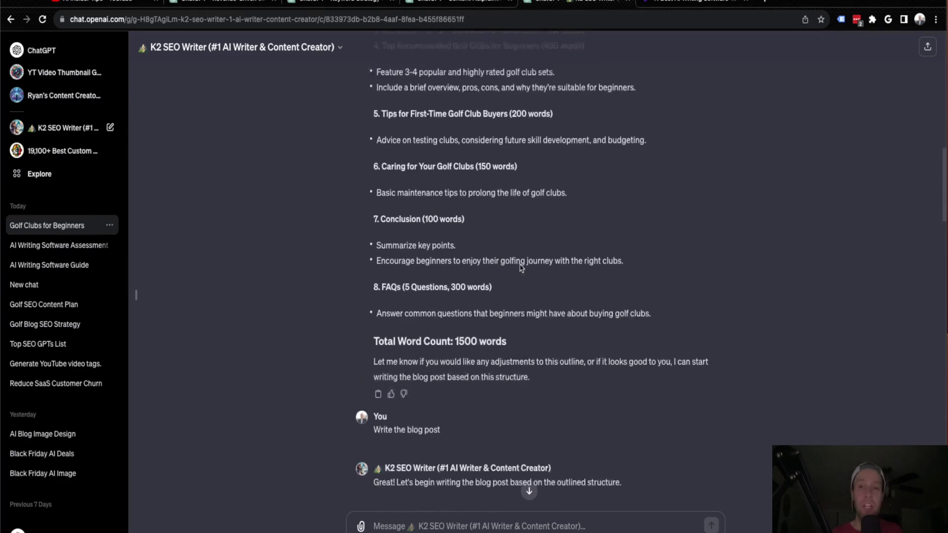
{"action": "scroll", "coordinate": [521, 267], "scroll_direction": "up", "scroll_amount": 1}
{"action": "scroll", "coordinate": [451, 281], "scroll_direction": "down", "scroll_amount": 1}
{"action": "scroll", "coordinate": [473, 265], "scroll_direction": "down", "scroll_amount": 1}
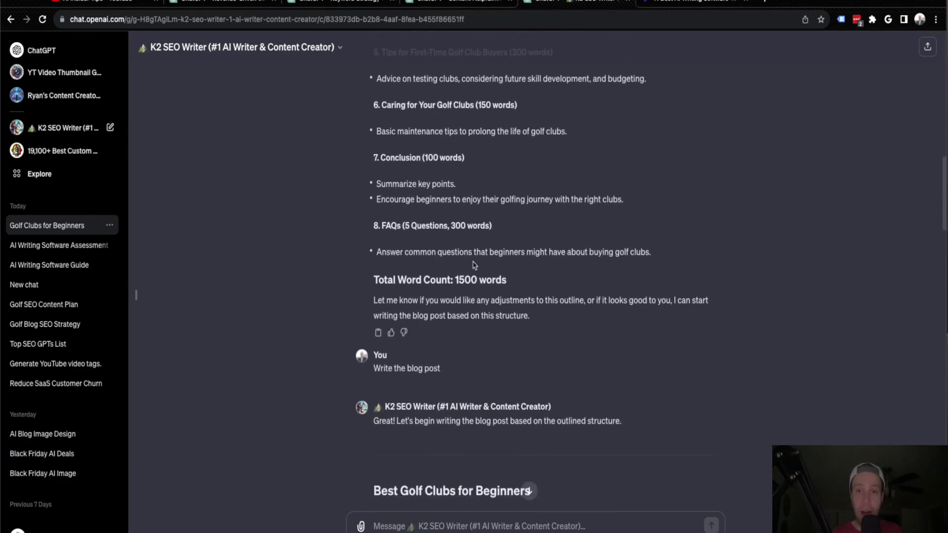
{"action": "scroll", "coordinate": [473, 265], "scroll_direction": "up", "scroll_amount": 7}
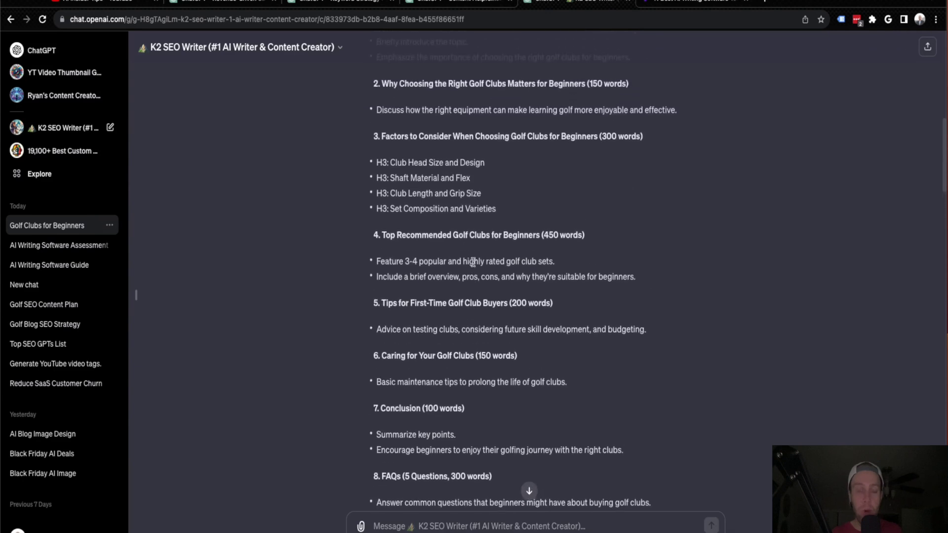
{"action": "scroll", "coordinate": [473, 266], "scroll_direction": "down", "scroll_amount": 1}
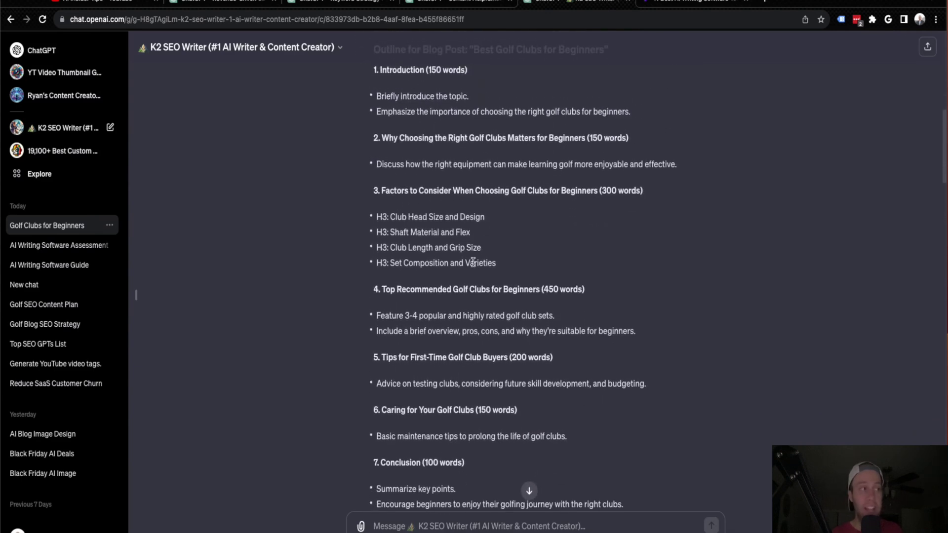
{"action": "scroll", "coordinate": [391, 217], "scroll_direction": "up", "scroll_amount": 1}
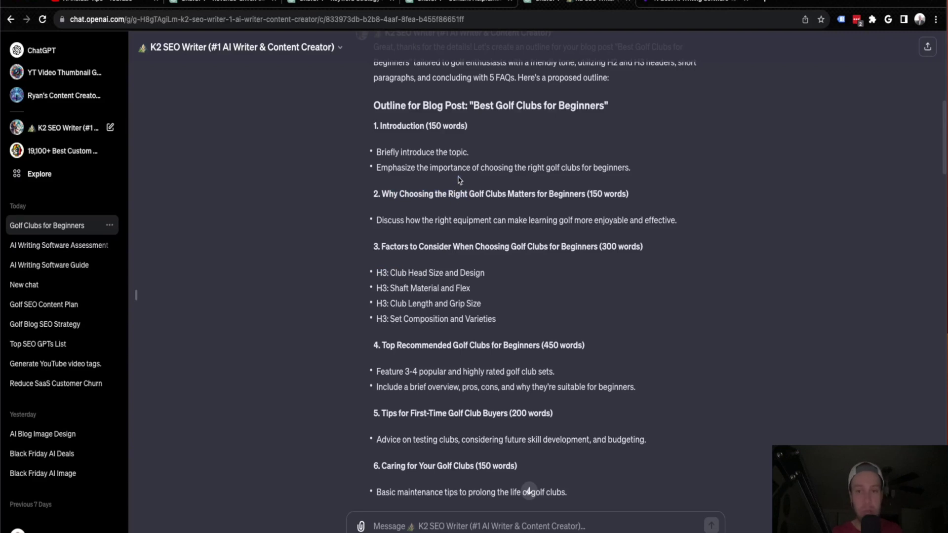
{"action": "scroll", "coordinate": [459, 193], "scroll_direction": "up", "scroll_amount": 1}
{"action": "scroll", "coordinate": [461, 190], "scroll_direction": "down", "scroll_amount": 2}
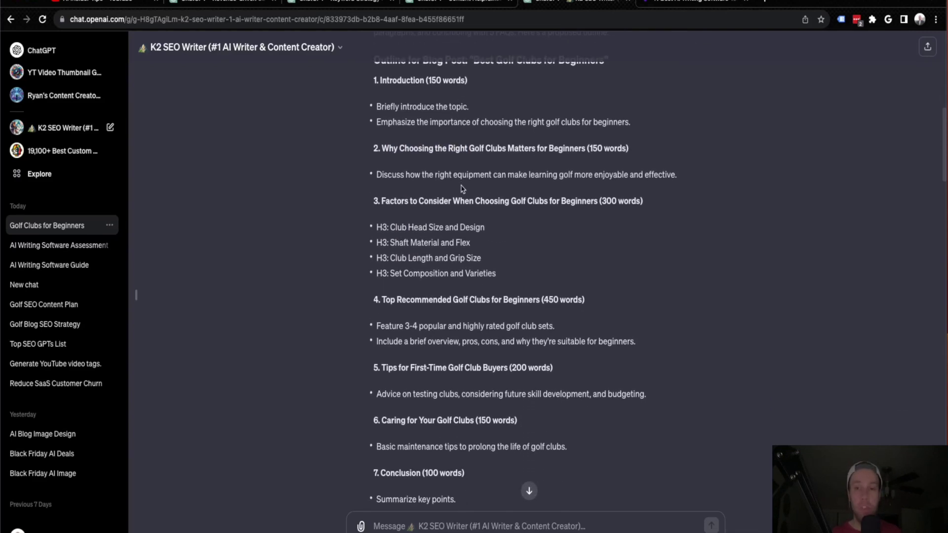
{"action": "scroll", "coordinate": [455, 174], "scroll_direction": "down", "scroll_amount": 8}
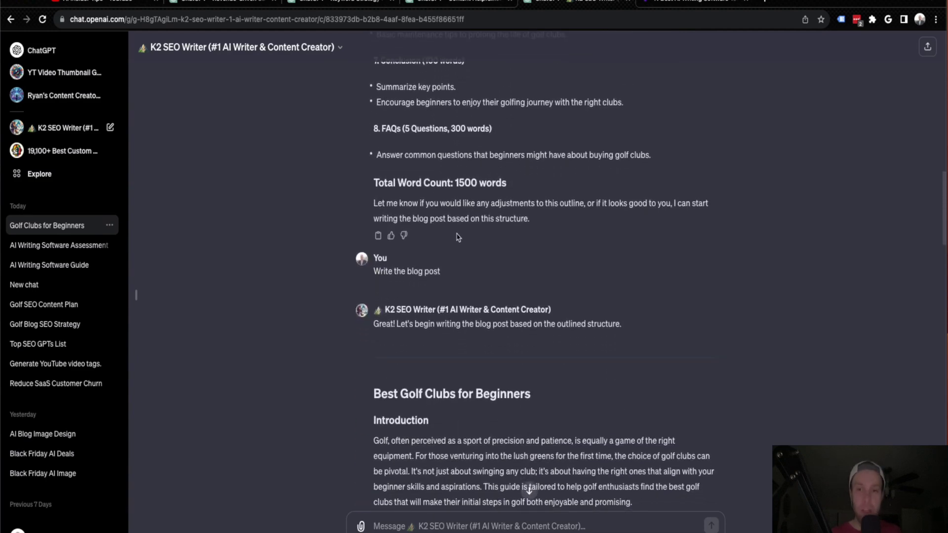
{"action": "scroll", "coordinate": [459, 232], "scroll_direction": "down", "scroll_amount": 4}
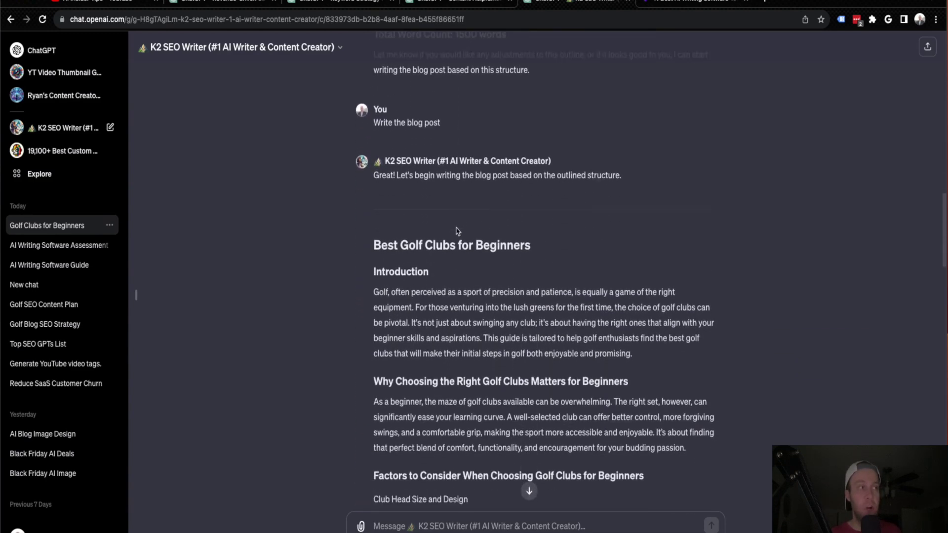
{"action": "scroll", "coordinate": [463, 221], "scroll_direction": "down", "scroll_amount": 3}
{"action": "scroll", "coordinate": [553, 212], "scroll_direction": "up", "scroll_amount": 1}
{"action": "scroll", "coordinate": [555, 210], "scroll_direction": "down", "scroll_amount": 1}
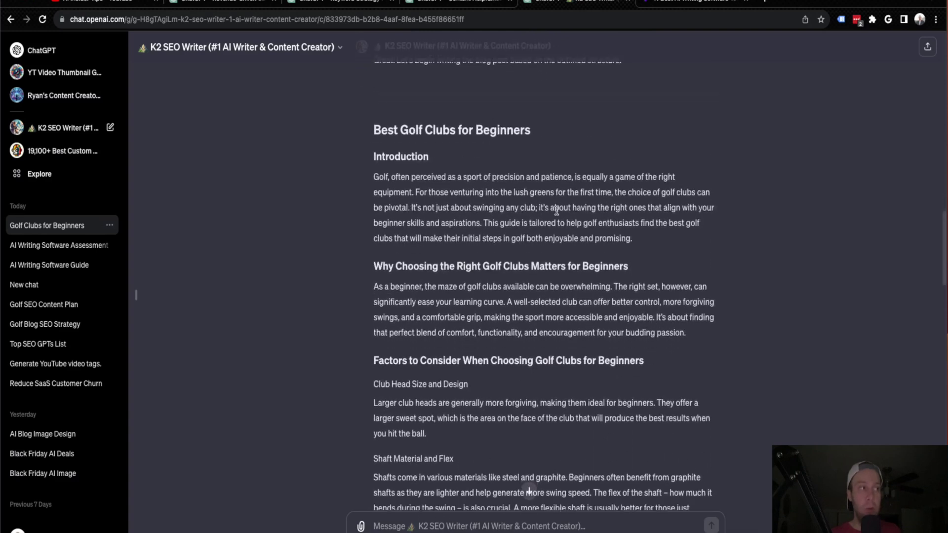
{"action": "scroll", "coordinate": [560, 212], "scroll_direction": "up", "scroll_amount": 1}
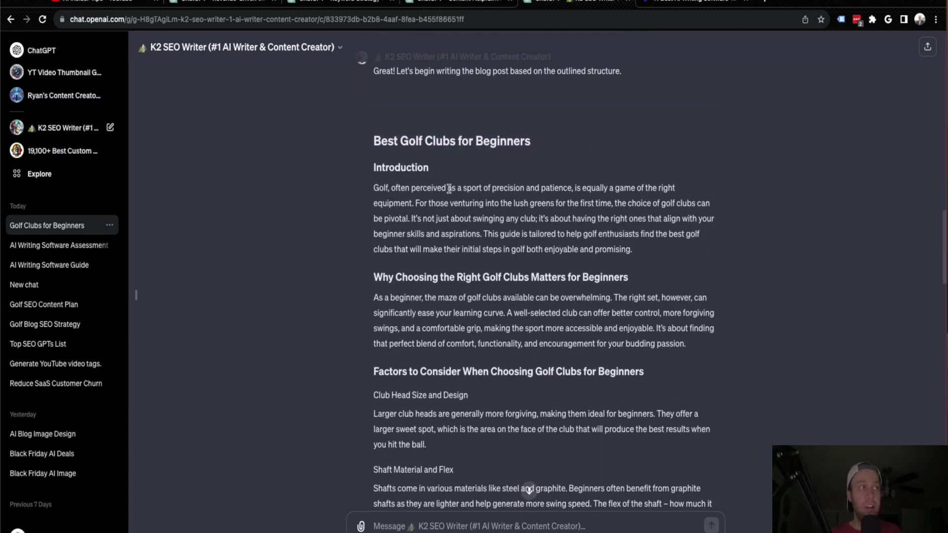
{"action": "left_click_drag", "start_coordinate": [505, 141], "coordinate": [497, 71]}
{"action": "left_click", "coordinate": [513, 275]}
{"action": "scroll", "coordinate": [505, 296], "scroll_direction": "down", "scroll_amount": 1}
{"action": "scroll", "coordinate": [505, 297], "scroll_direction": "down", "scroll_amount": 4}
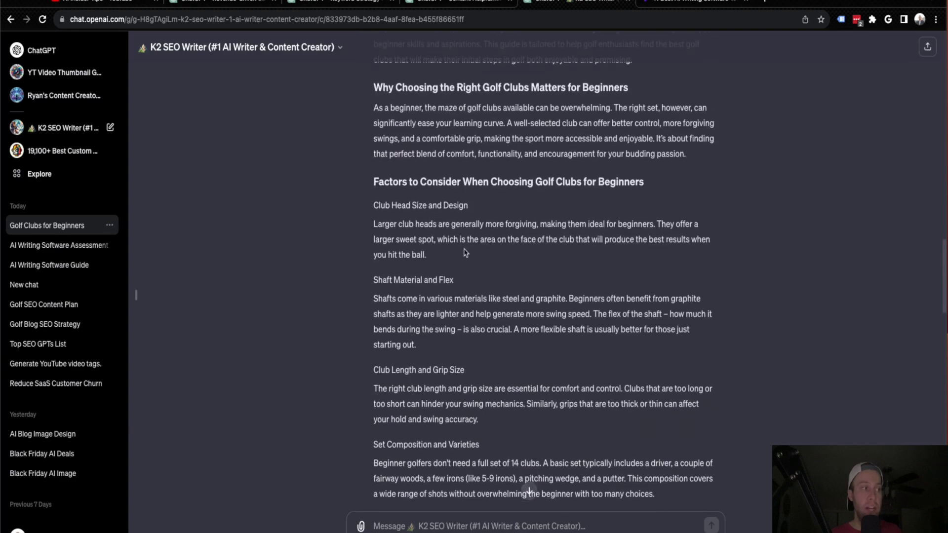
{"action": "left_click_drag", "start_coordinate": [505, 296], "coordinate": [430, 89]}
{"action": "left_click", "coordinate": [414, 184]}
{"action": "scroll", "coordinate": [414, 184], "scroll_direction": "up", "scroll_amount": 1}
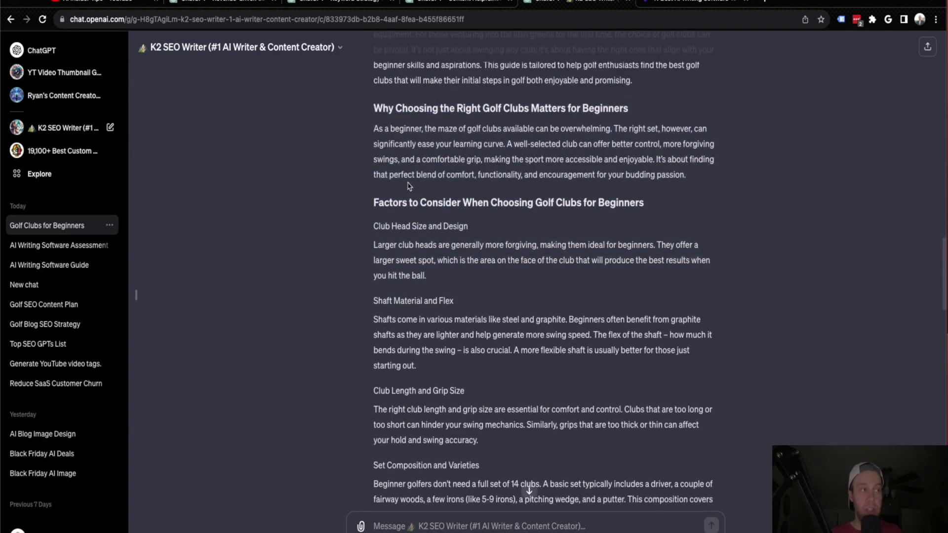
{"action": "scroll", "coordinate": [414, 180], "scroll_direction": "down", "scroll_amount": 7}
{"action": "scroll", "coordinate": [480, 151], "scroll_direction": "down", "scroll_amount": 5}
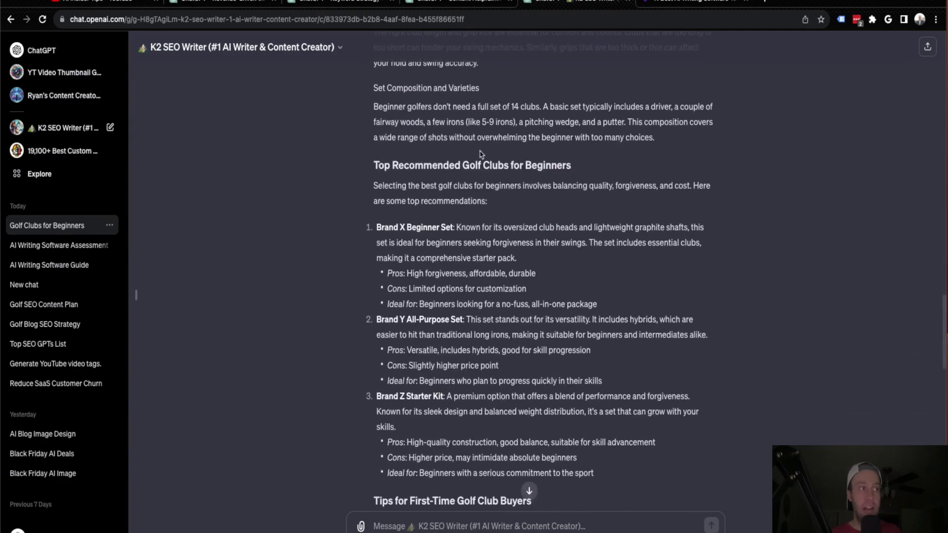
{"action": "scroll", "coordinate": [480, 151], "scroll_direction": "down", "scroll_amount": 2}
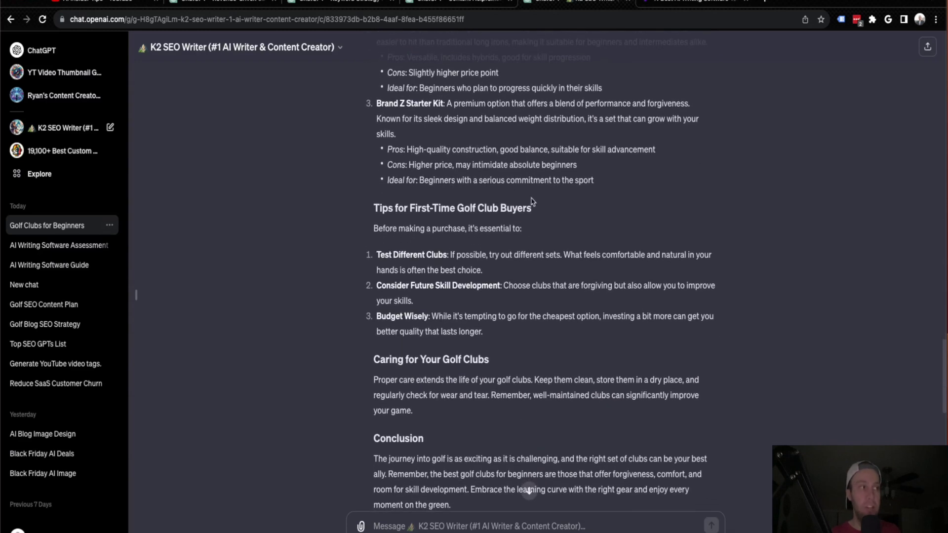
{"action": "left_click_drag", "start_coordinate": [533, 208], "coordinate": [409, 210]}
{"action": "left_click", "coordinate": [409, 210]}
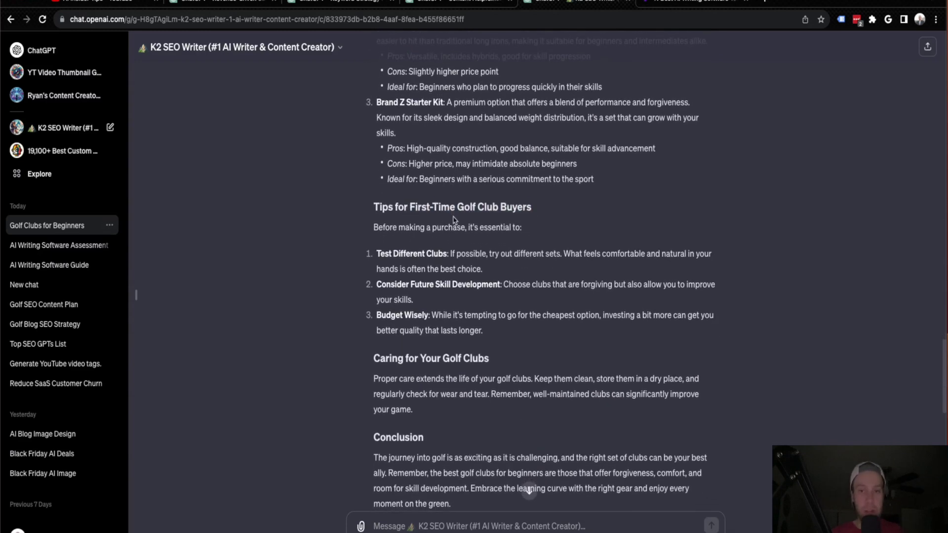
{"action": "scroll", "coordinate": [449, 216], "scroll_direction": "down", "scroll_amount": 4}
{"action": "scroll", "coordinate": [448, 217], "scroll_direction": "down", "scroll_amount": 8}
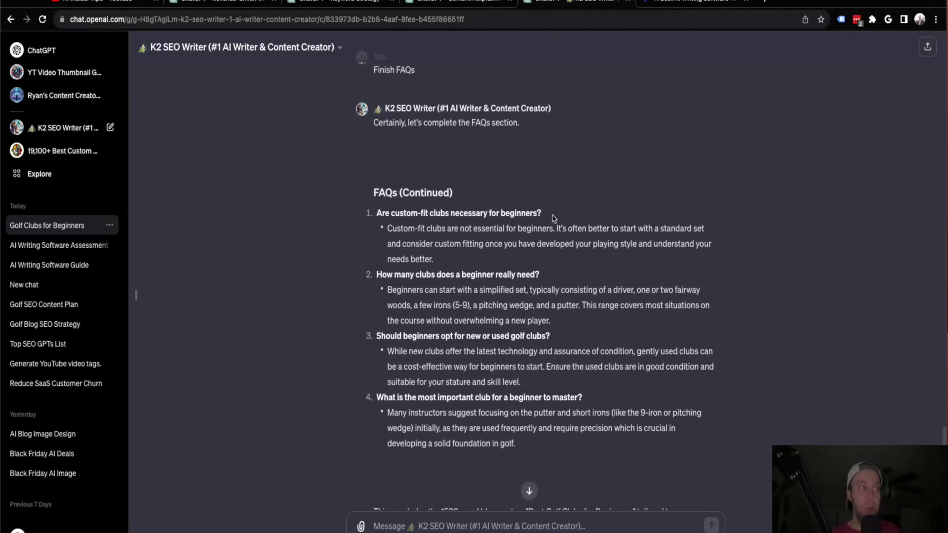
{"action": "left_click_drag", "start_coordinate": [552, 218], "coordinate": [374, 216]}
{"action": "left_click", "coordinate": [437, 213]}
{"action": "left_click_drag", "start_coordinate": [432, 275], "coordinate": [500, 275]}
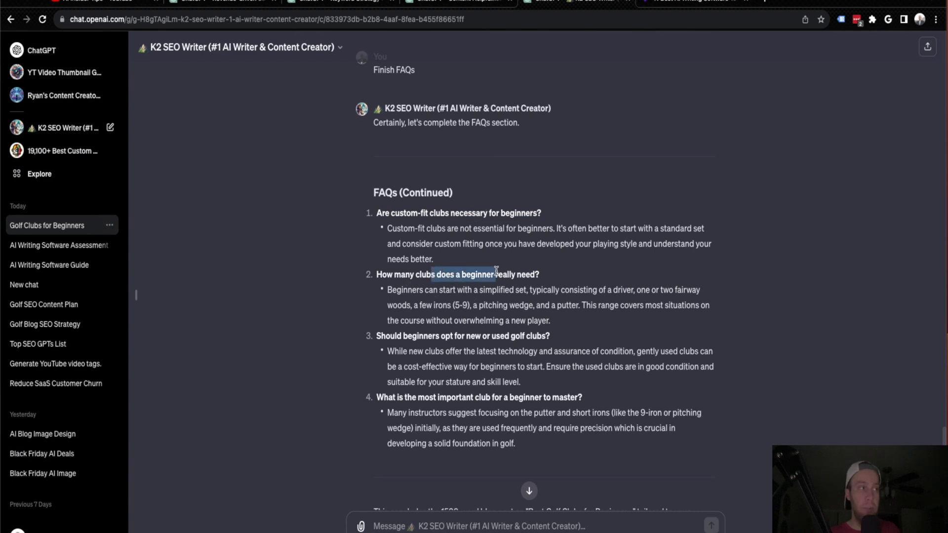
{"action": "left_click", "coordinate": [505, 275]}
{"action": "scroll", "coordinate": [503, 324], "scroll_direction": "down", "scroll_amount": 1}
{"action": "scroll", "coordinate": [502, 323], "scroll_direction": "down", "scroll_amount": 1}
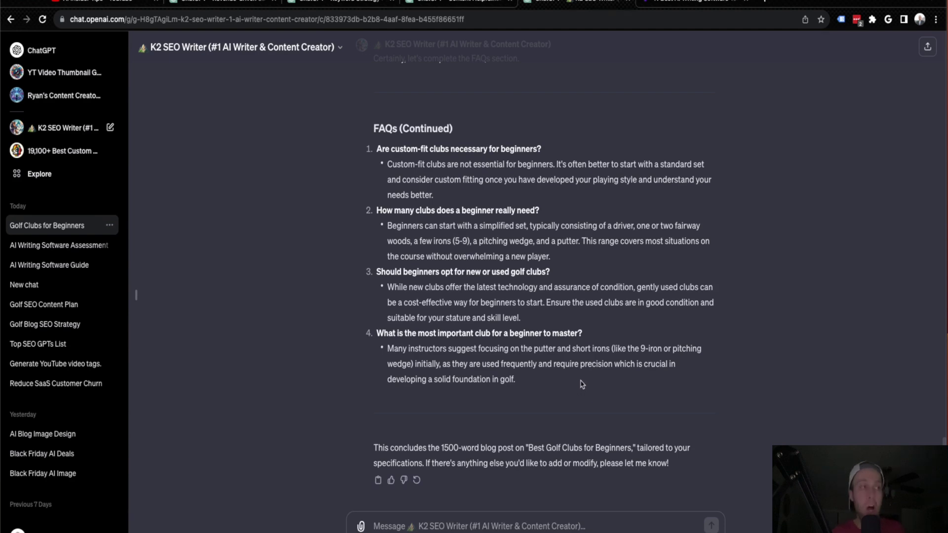
{"action": "scroll", "coordinate": [561, 382], "scroll_direction": "up", "scroll_amount": 5}
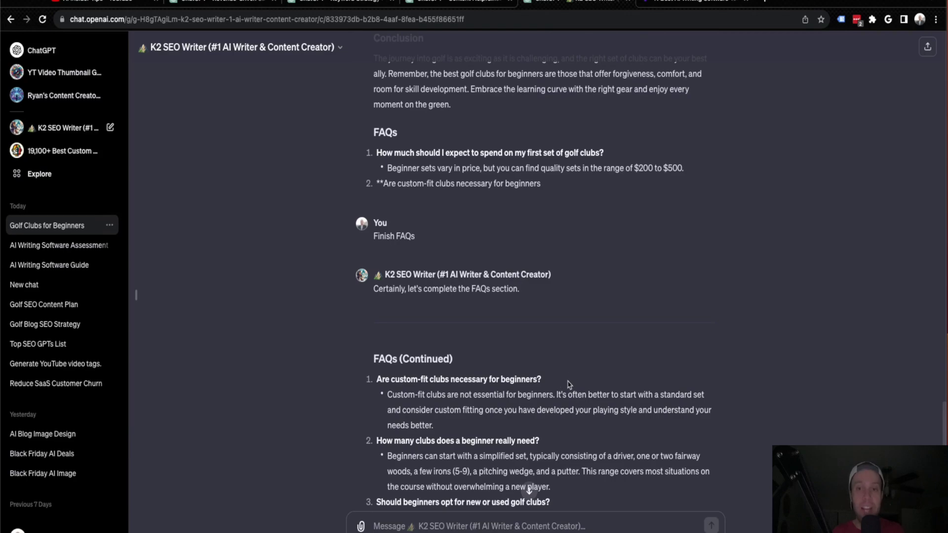
{"action": "scroll", "coordinate": [568, 383], "scroll_direction": "up", "scroll_amount": 10}
{"action": "scroll", "coordinate": [572, 383], "scroll_direction": "up", "scroll_amount": 15}
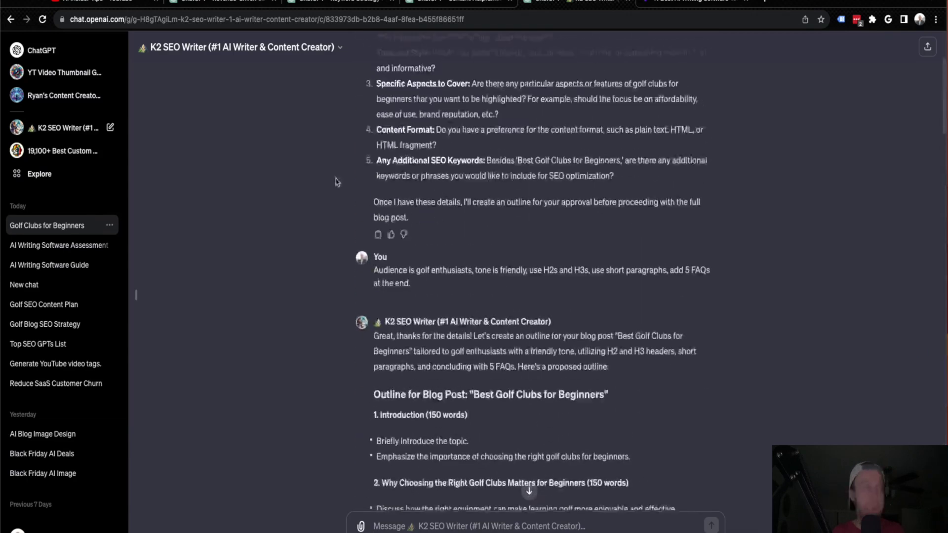
{"action": "left_click", "coordinate": [332, 2]}
{"action": "scroll", "coordinate": [460, 187], "scroll_direction": "down", "scroll_amount": 2}
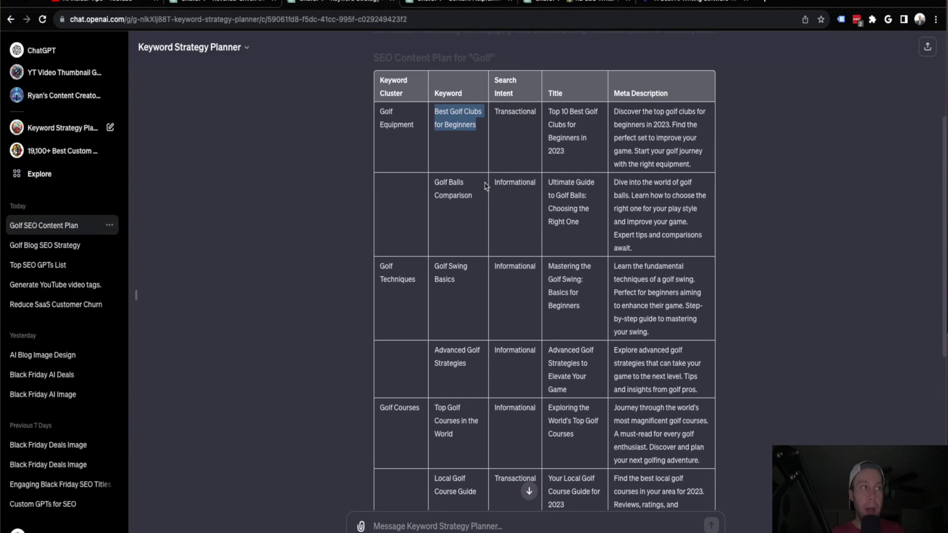
{"action": "scroll", "coordinate": [462, 190], "scroll_direction": "down", "scroll_amount": 2}
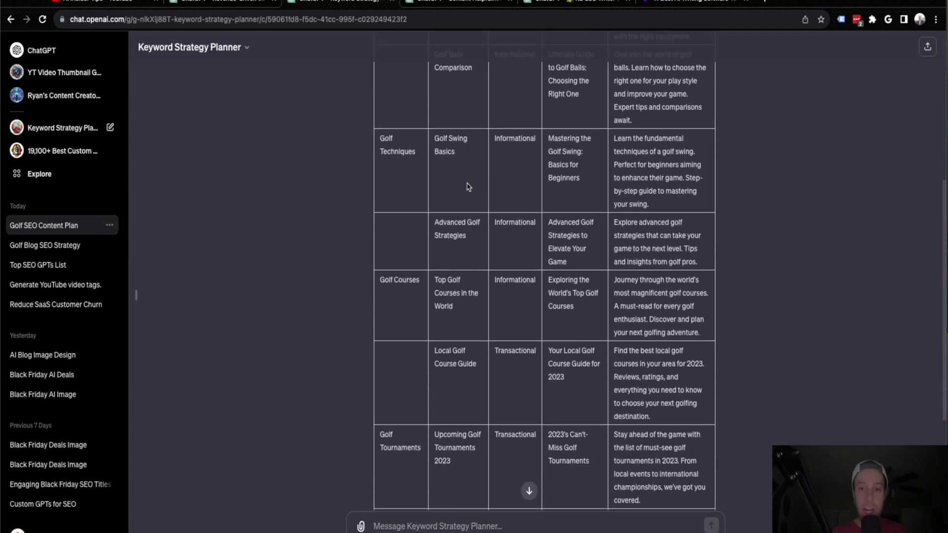
{"action": "scroll", "coordinate": [468, 186], "scroll_direction": "up", "scroll_amount": 2}
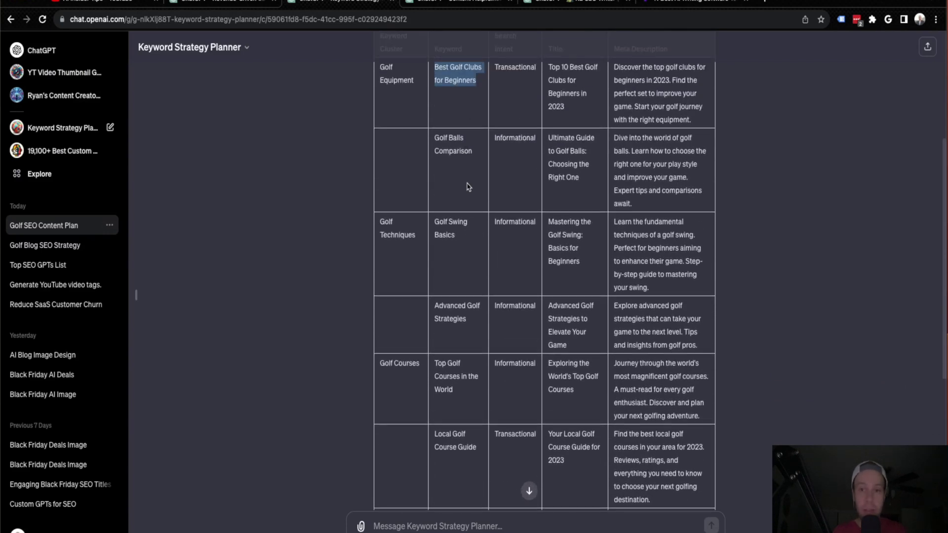
{"action": "left_click", "coordinate": [585, 4]}
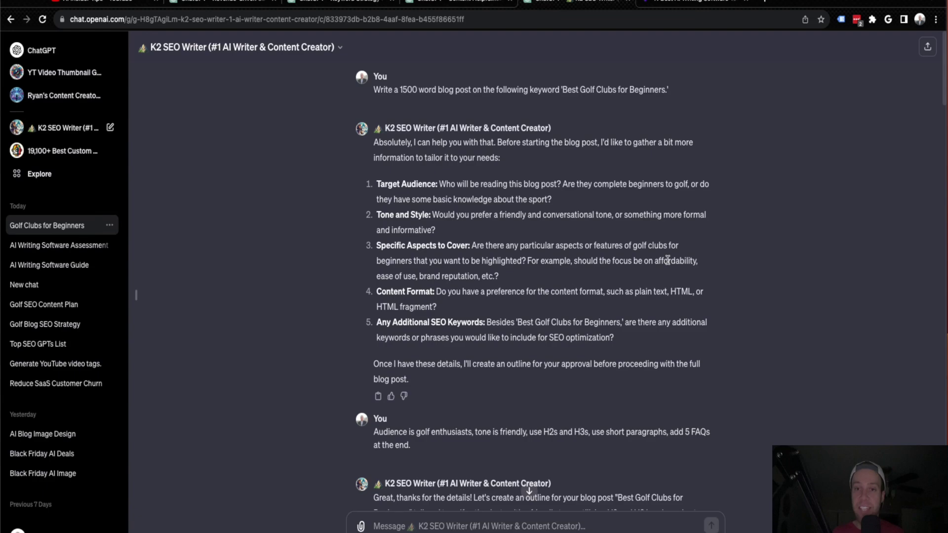
Step: Review the finished golf clubs post, then switch to the AI Insider Tips YouTube Videos page
{"action": "scroll", "coordinate": [696, 253], "scroll_direction": "down", "scroll_amount": 10}
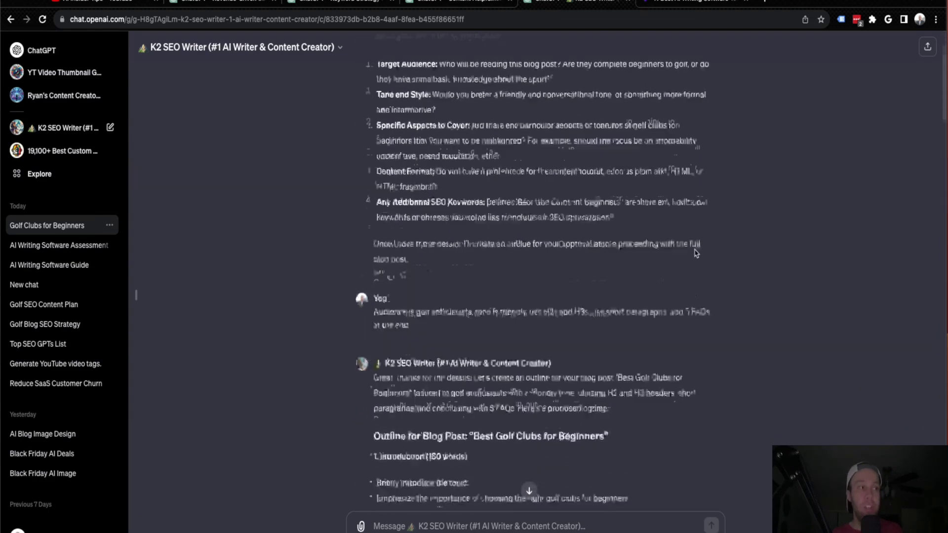
{"action": "scroll", "coordinate": [696, 254], "scroll_direction": "down", "scroll_amount": 20}
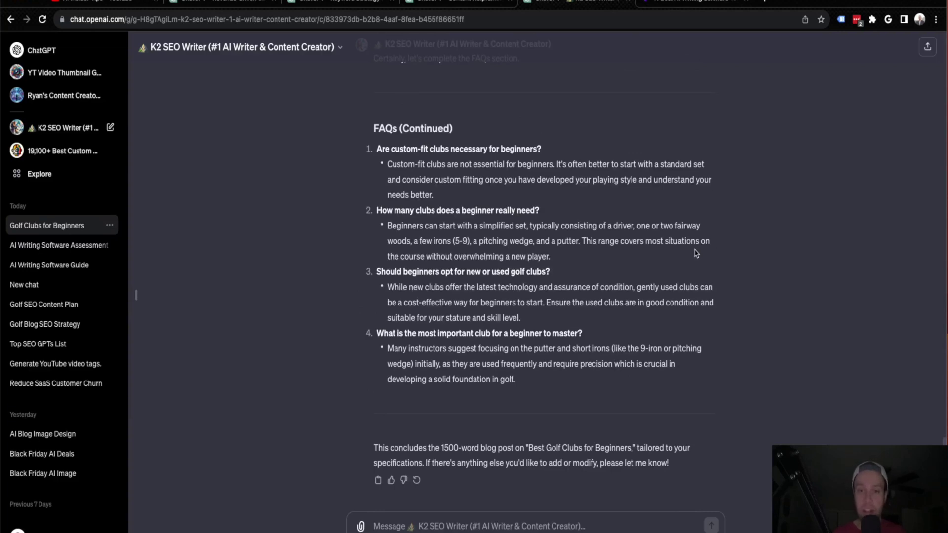
{"action": "scroll", "coordinate": [696, 254], "scroll_direction": "up", "scroll_amount": 20}
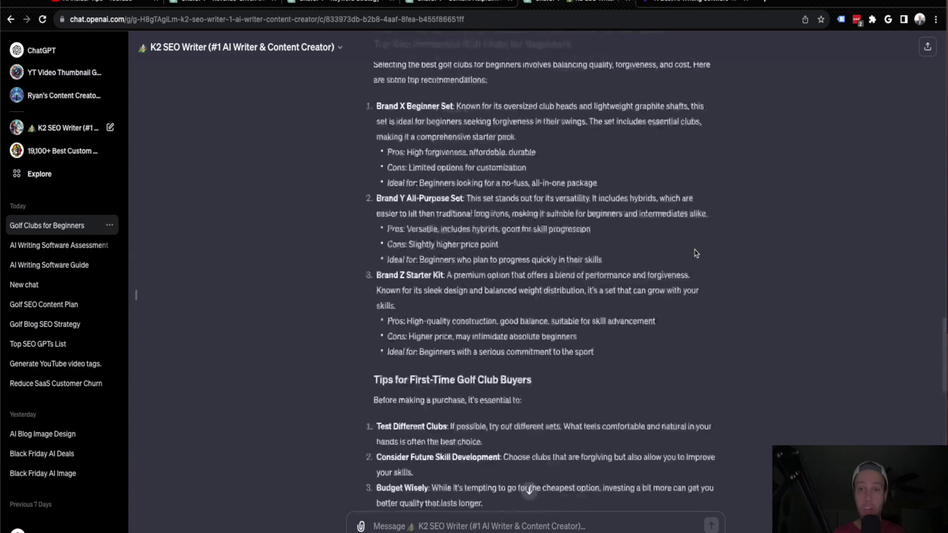
{"action": "scroll", "coordinate": [703, 253], "scroll_direction": "up", "scroll_amount": 15}
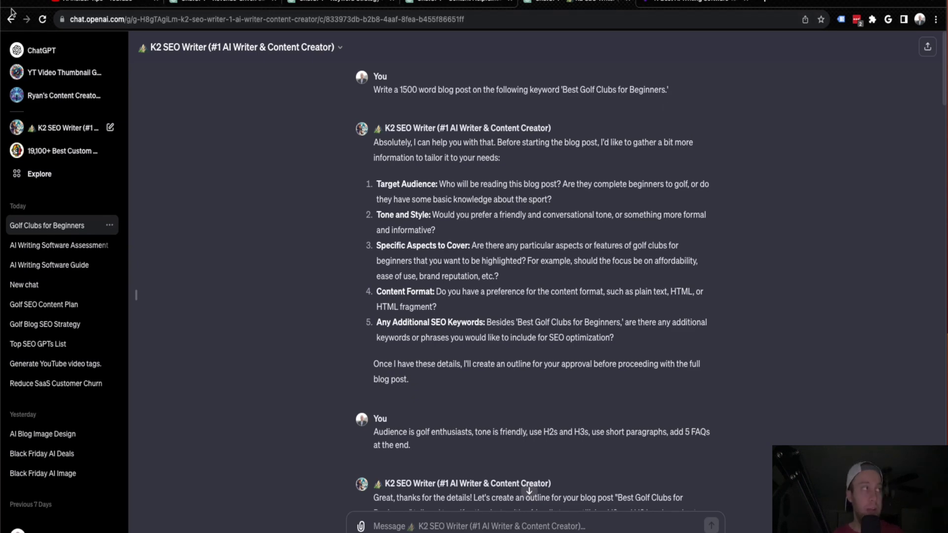
{"action": "left_click", "coordinate": [99, 5]}
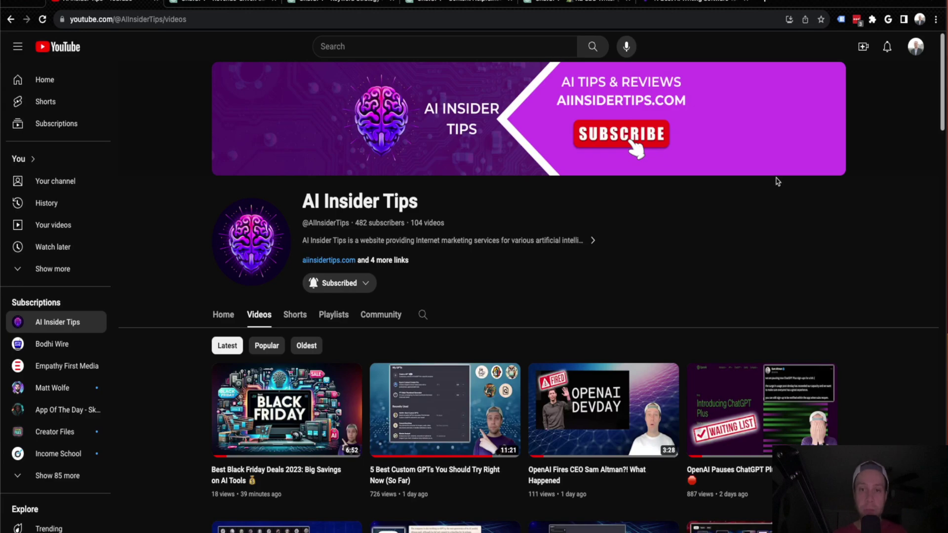
{"action": "scroll", "coordinate": [777, 181], "scroll_direction": "down", "scroll_amount": 10}
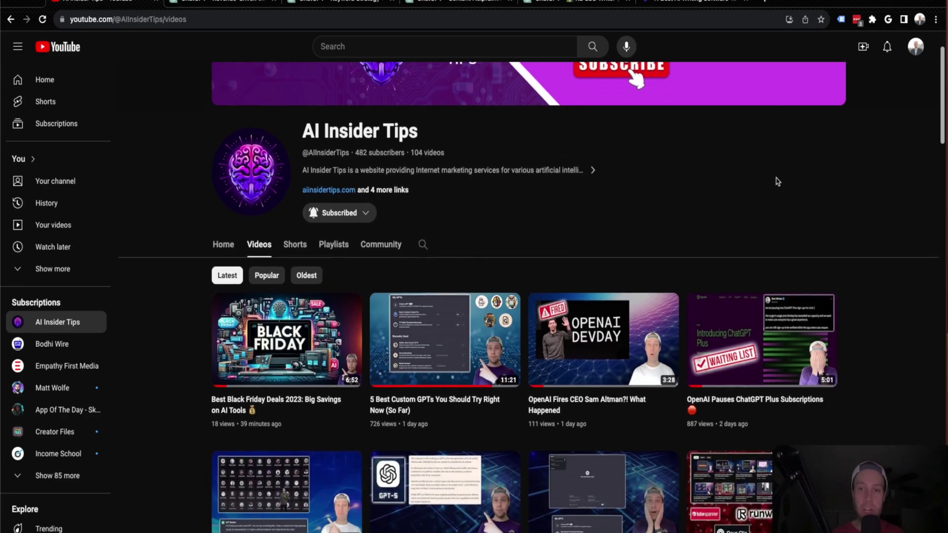
{"action": "scroll", "coordinate": [776, 181], "scroll_direction": "up", "scroll_amount": 10}
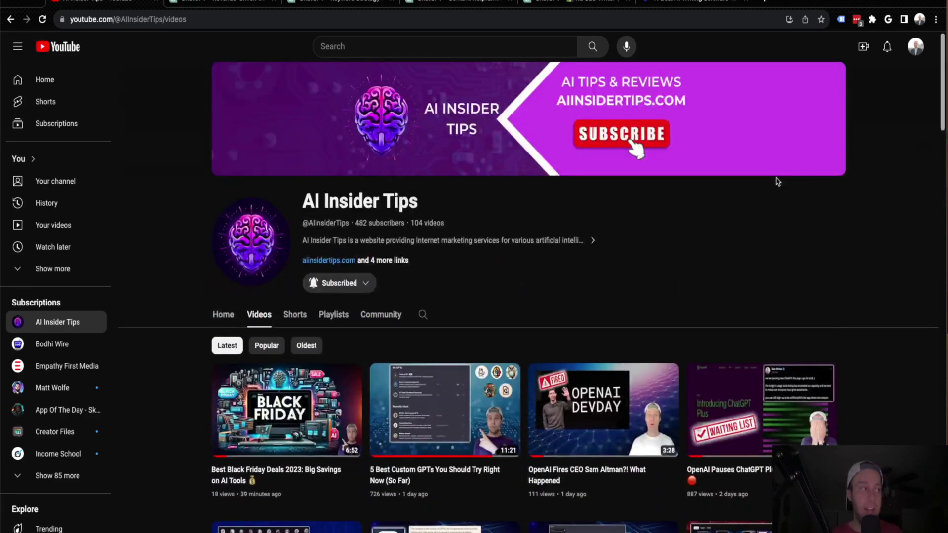